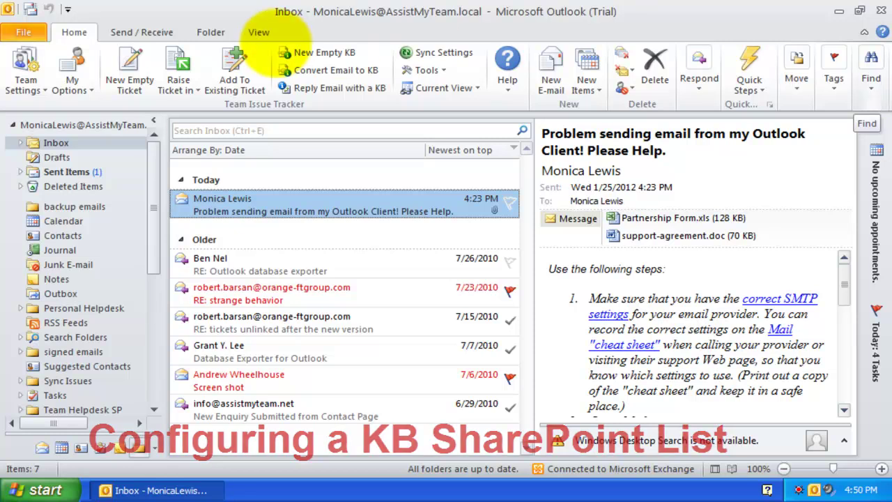
click(25, 69)
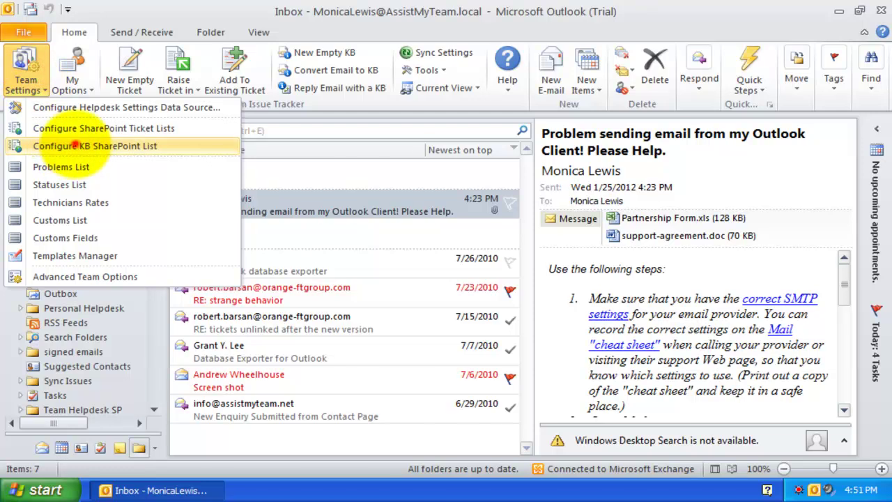
click(74, 146)
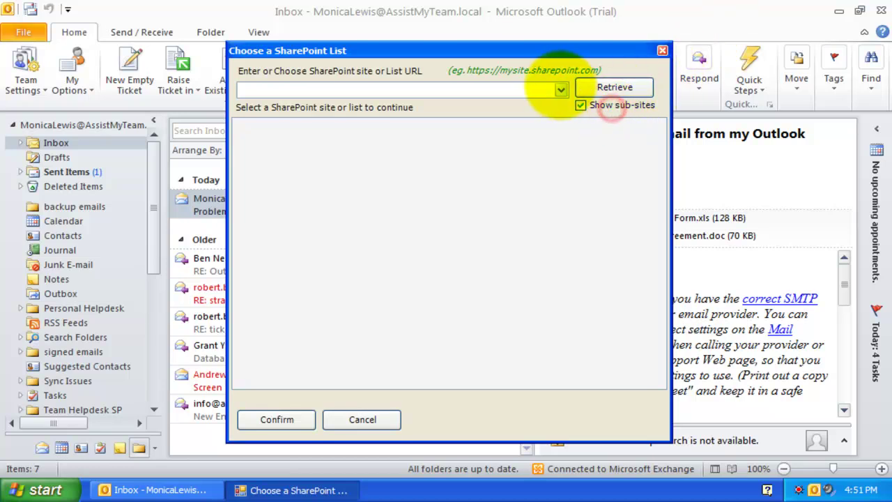
click(561, 90)
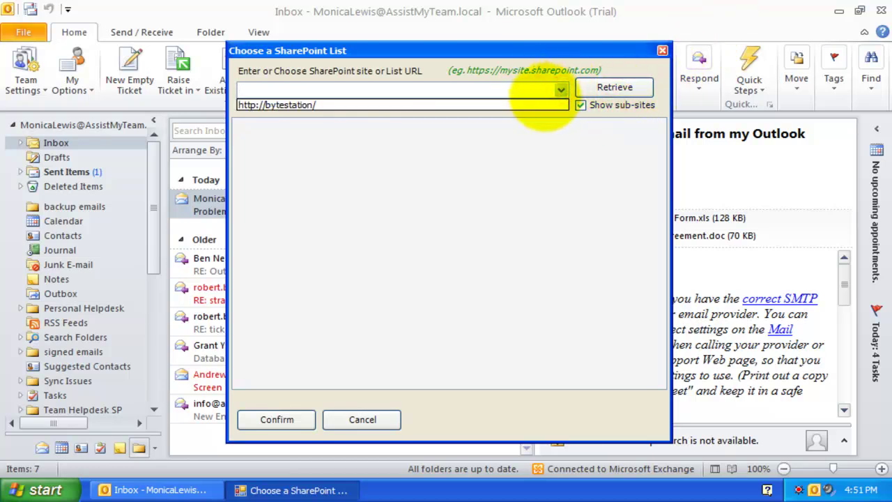
click(540, 104)
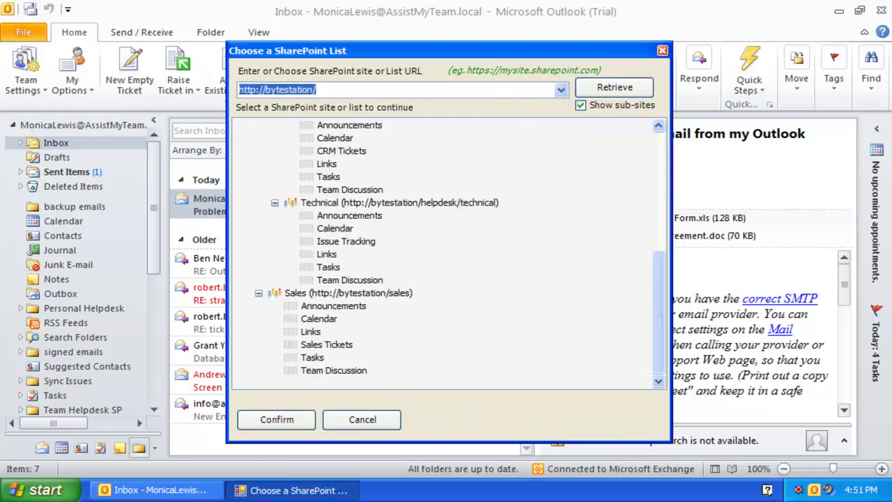
click(657, 174)
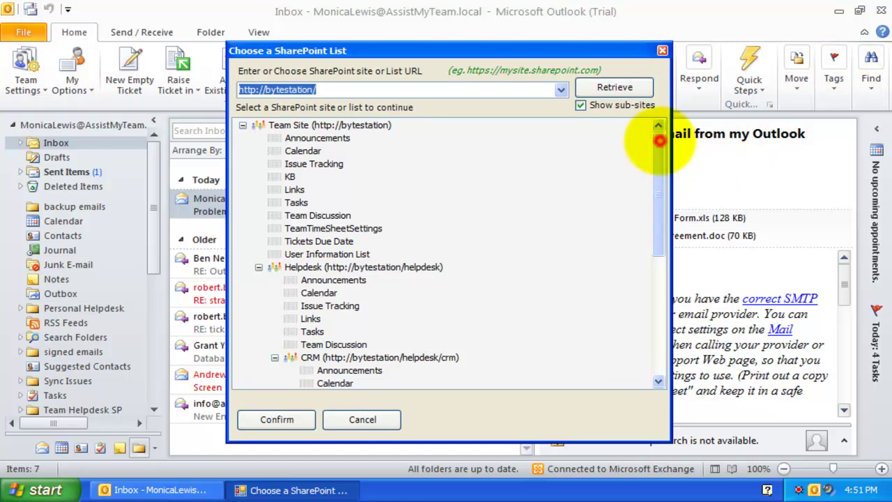
click(657, 139)
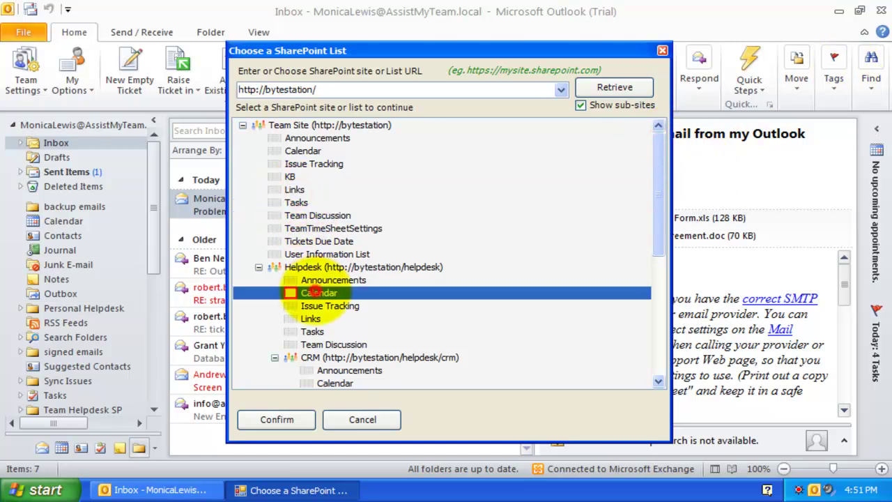
click(289, 305)
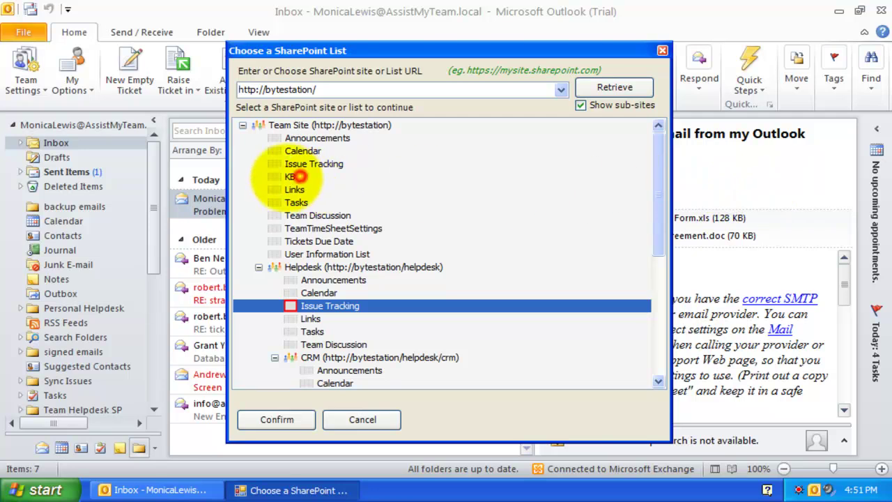
click(289, 177)
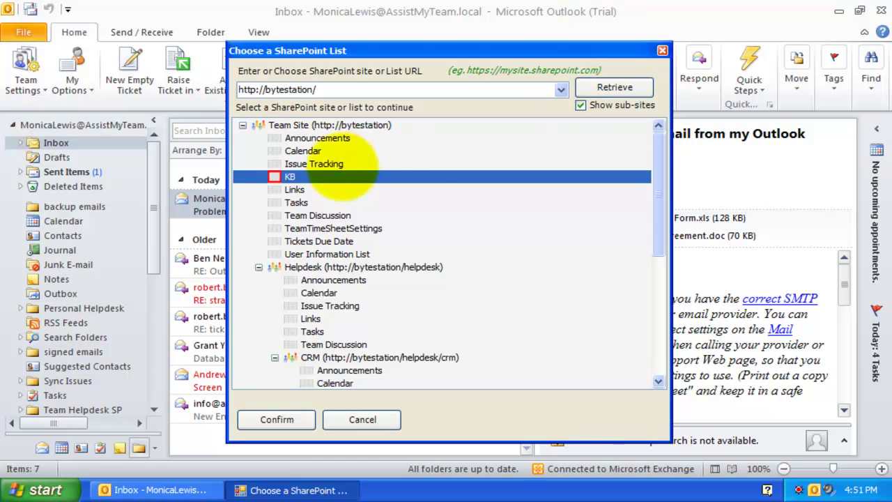
click(281, 421)
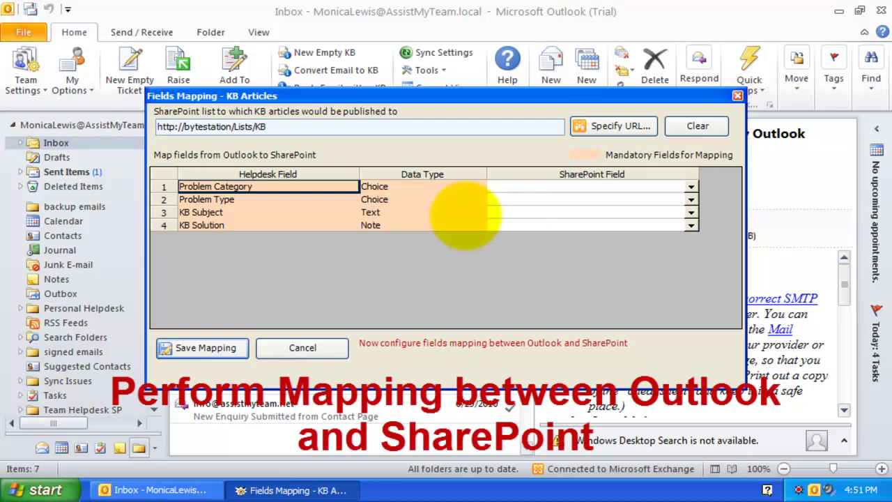
Step: Map Problem Category to ProblemCategory and Problem Type to ProblemType
click(393, 186)
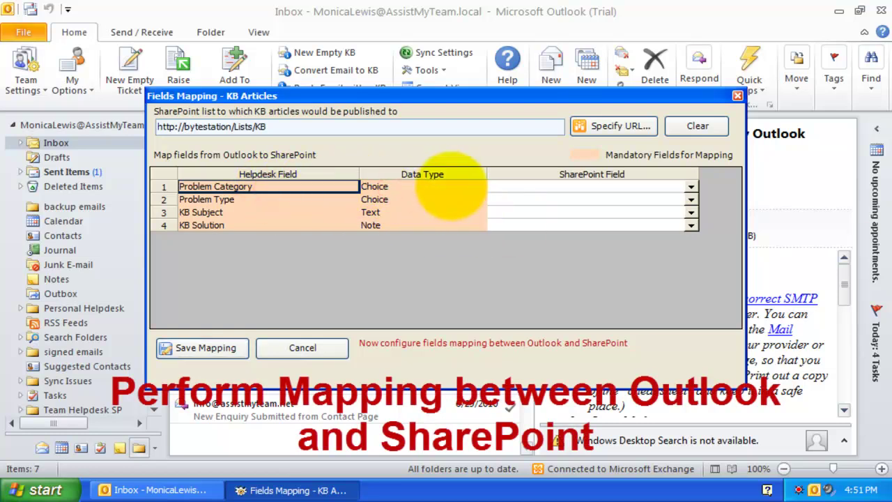
click(250, 187)
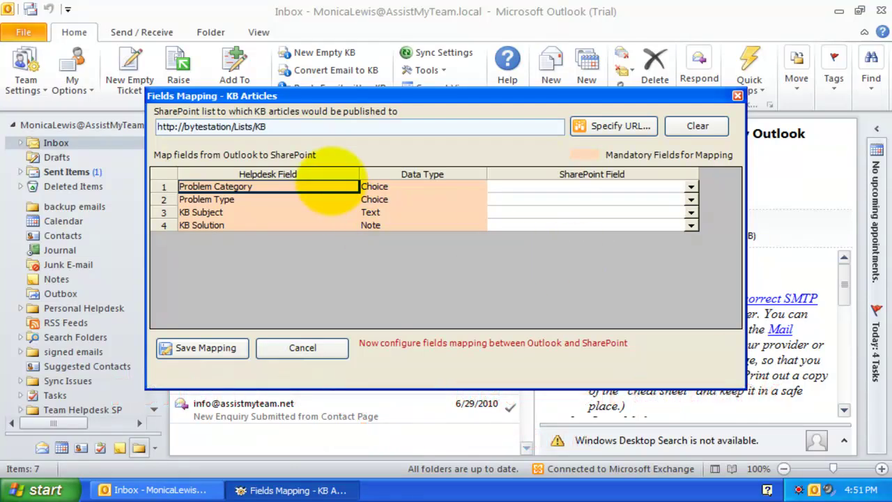
click(332, 182)
click(448, 197)
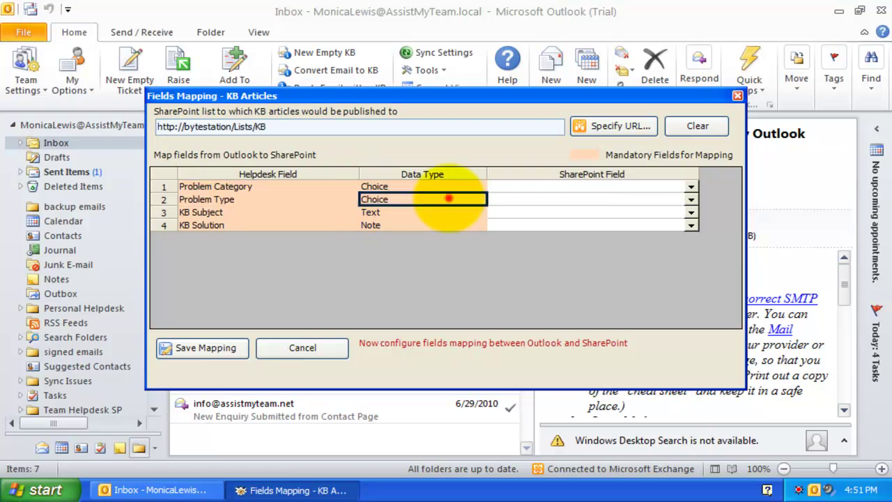
click(360, 186)
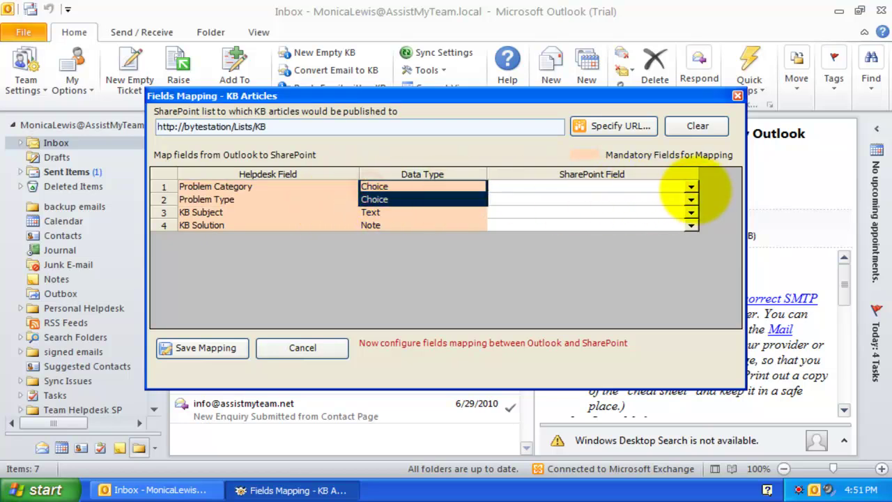
click(691, 187)
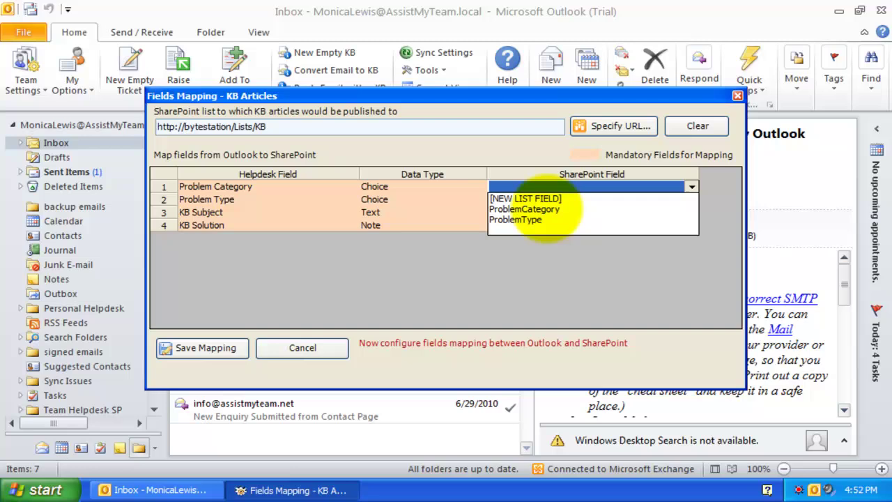
click(524, 209)
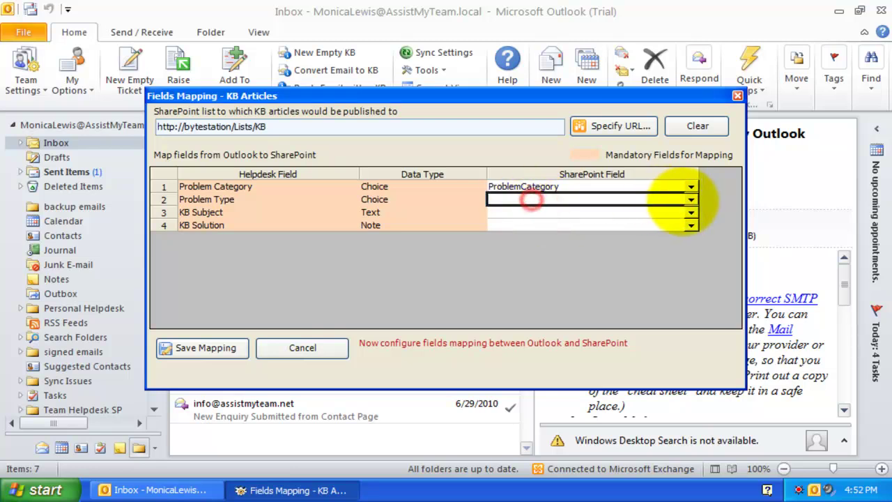
click(689, 200)
click(533, 232)
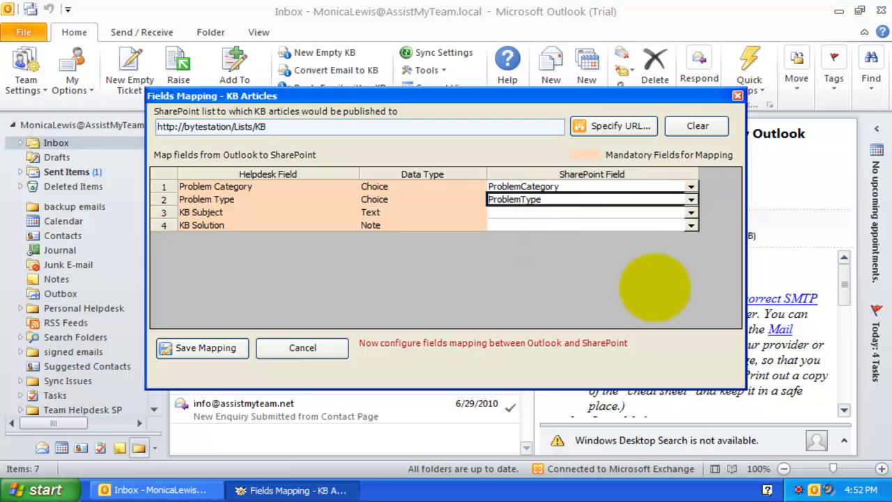
Step: Map KB Subject to Title and KB Solution to Description, then save the mapping
click(240, 213)
click(691, 212)
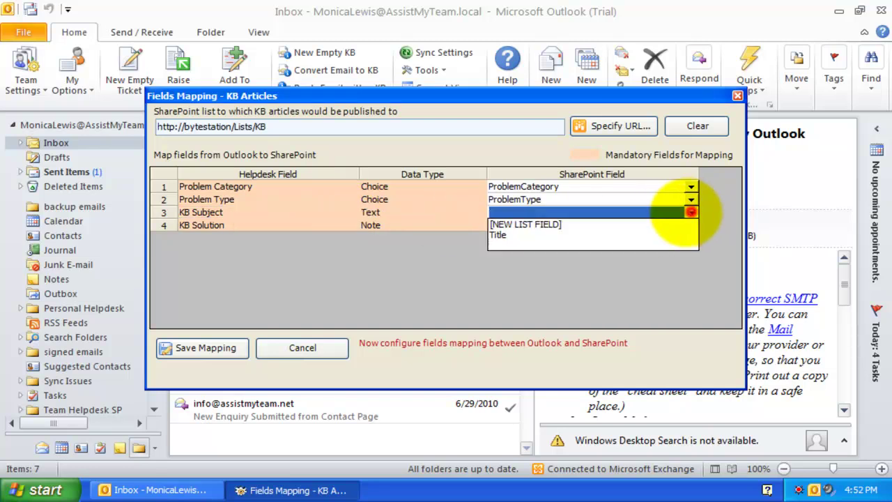
click(557, 235)
click(412, 225)
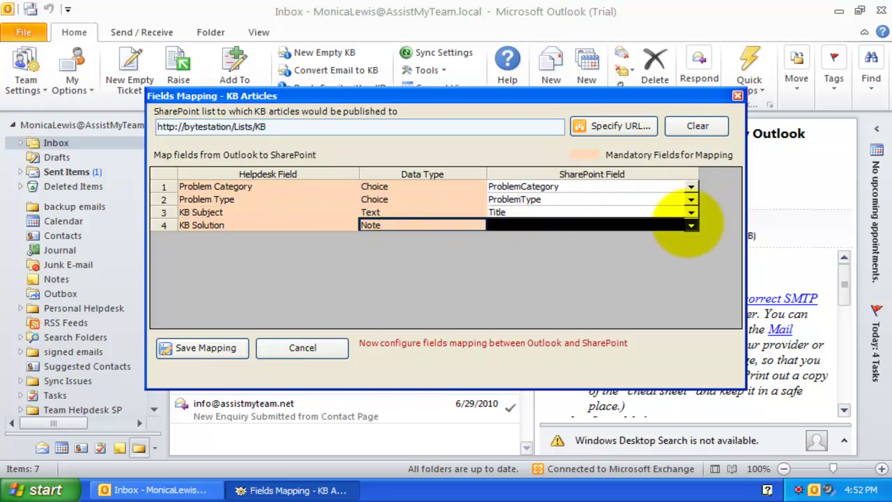
click(689, 225)
click(585, 246)
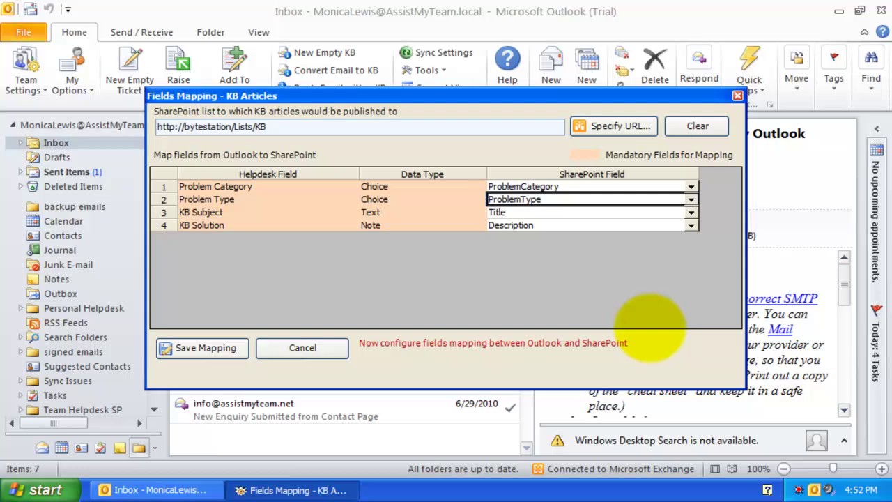
click(206, 347)
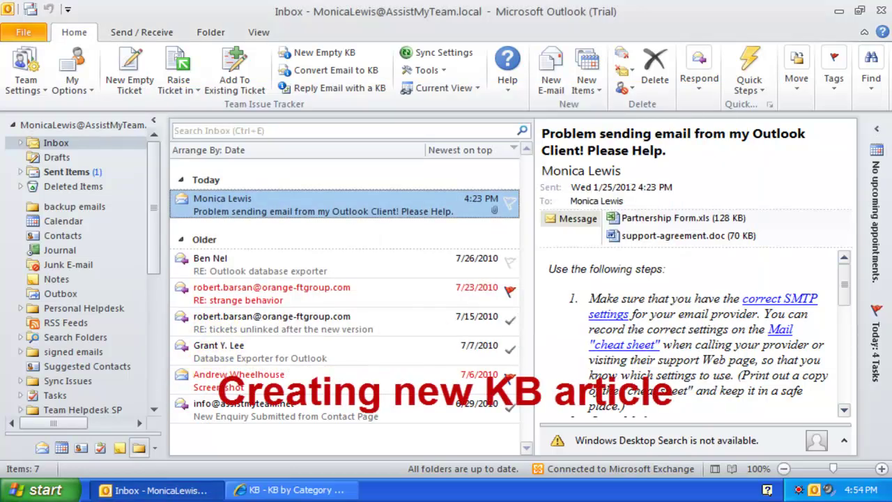
click(297, 489)
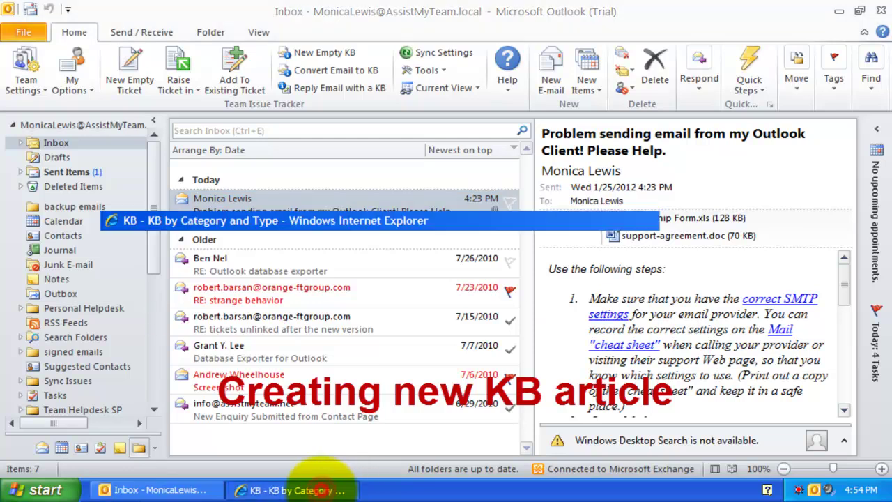
click(361, 320)
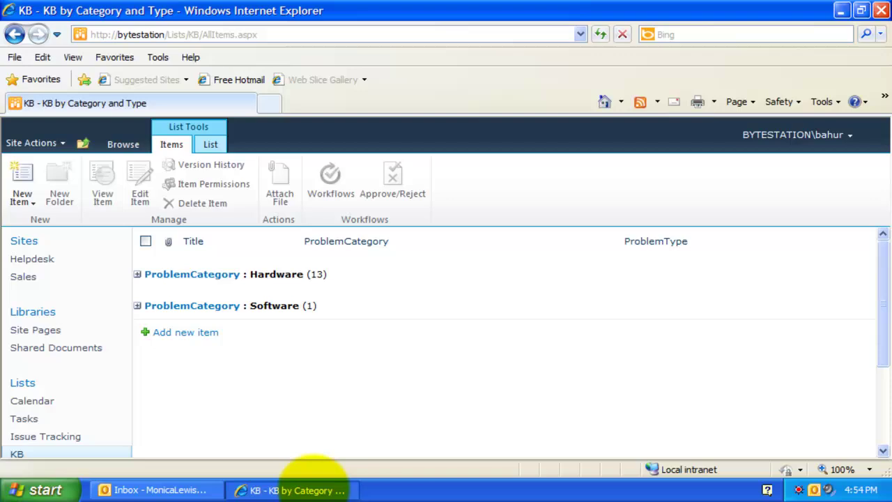
click(314, 490)
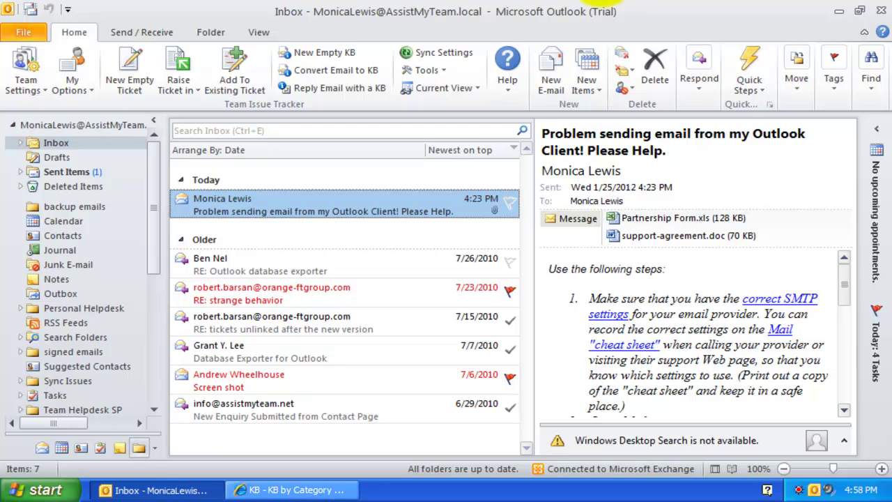
Step: Open a blank new KB article form from Outlook, then close it again
click(346, 44)
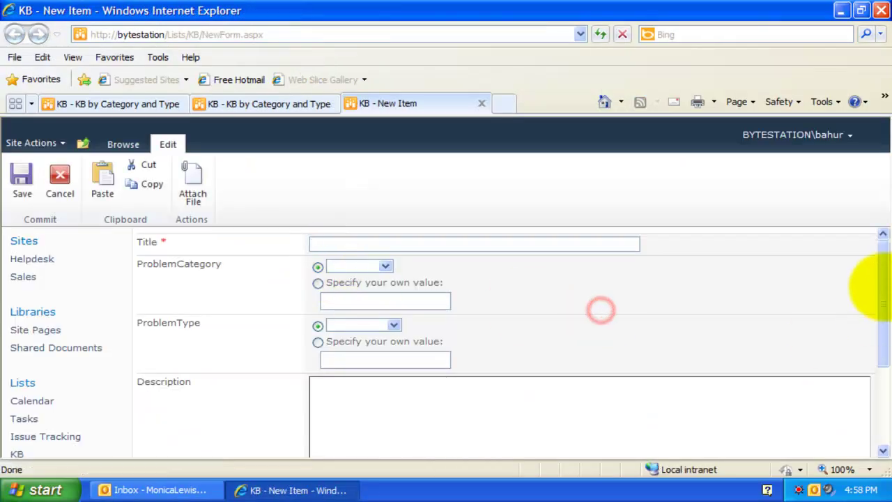
mouse_move(882, 285)
mouse_down()
mouse_move(882, 299)
mouse_move(862, 30)
mouse_up()
key(ctrl+w)
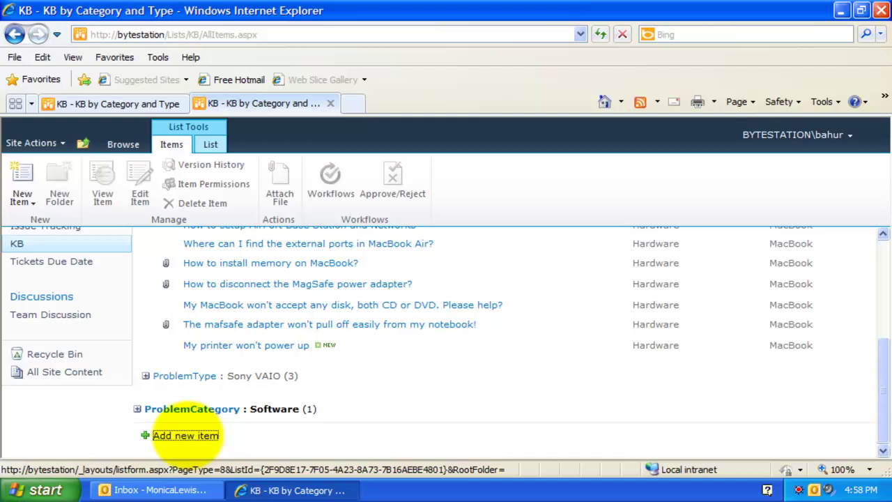
Step: Start a new KB article with problem category Hardware and problem type MacBook
click(185, 435)
text(My printer won't power up)
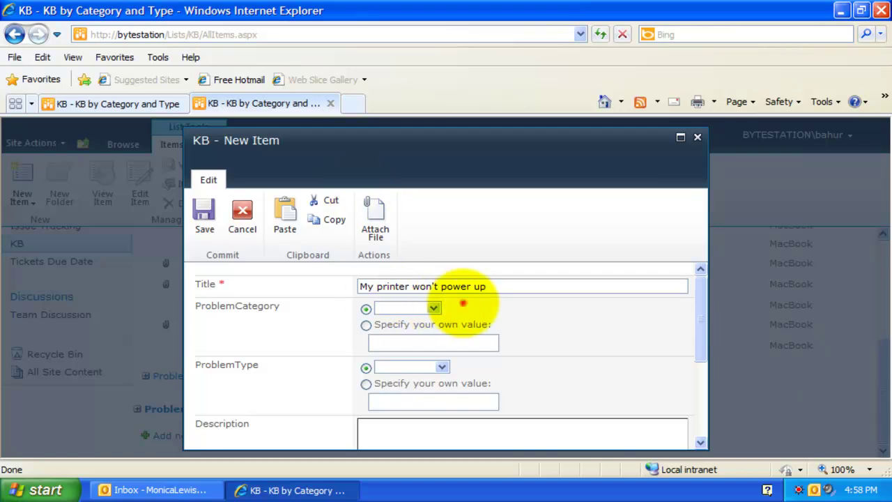
click(434, 307)
click(400, 331)
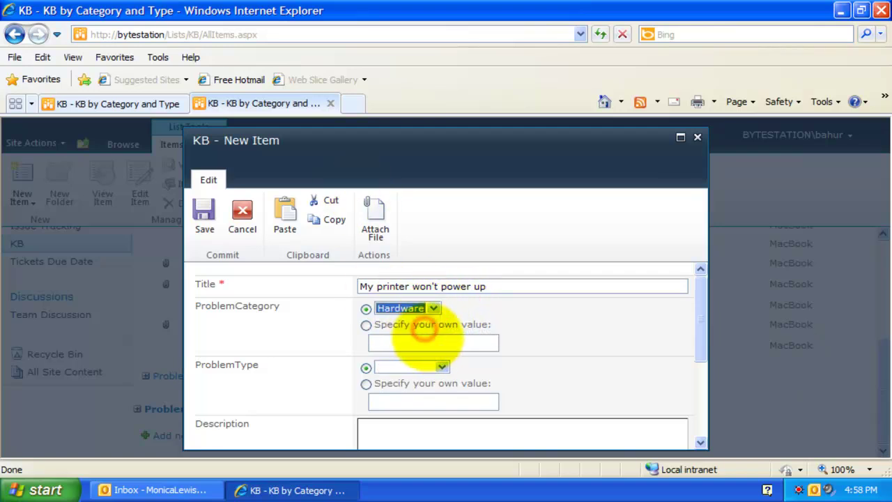
click(442, 366)
click(407, 335)
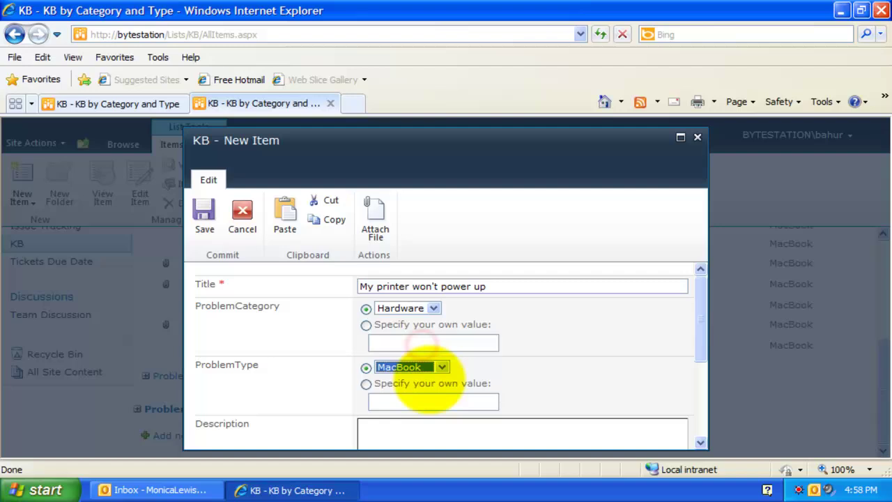
Step: Write a bold power-cord check description, save the article, and review its details
click(442, 426)
text(Check if the power cord is inputted correctly into the socket.)
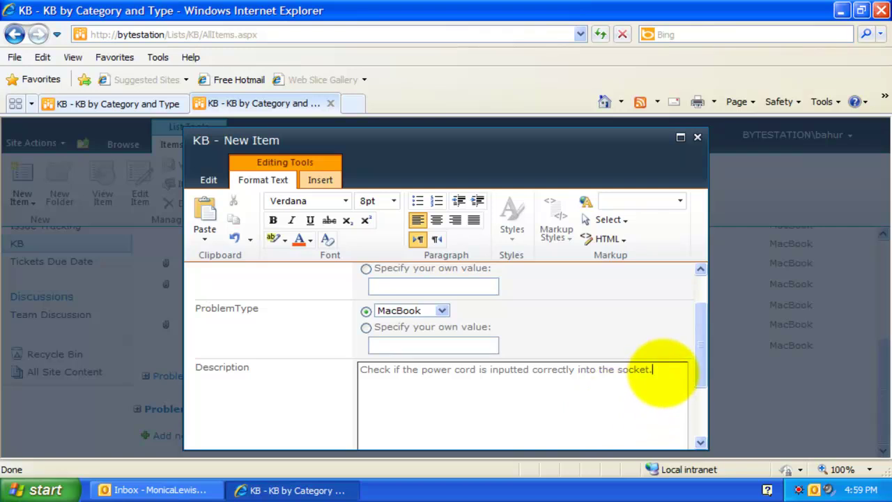
drag(655, 369, 298, 364)
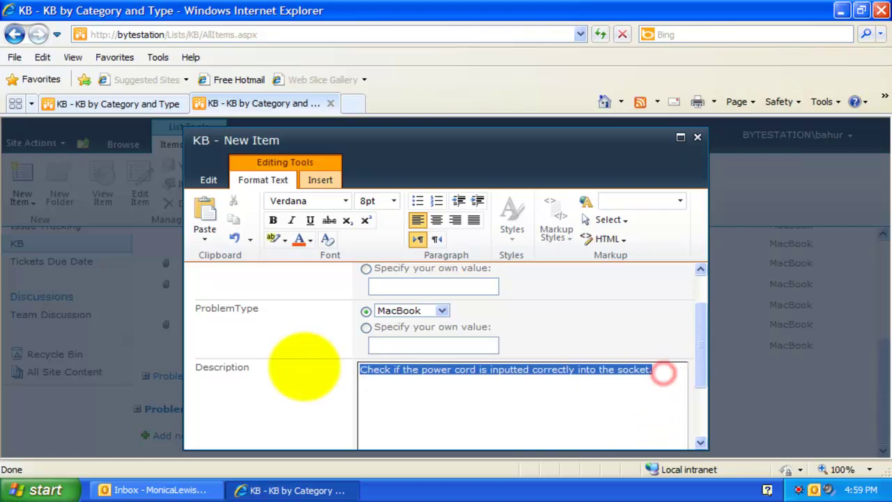
click(272, 220)
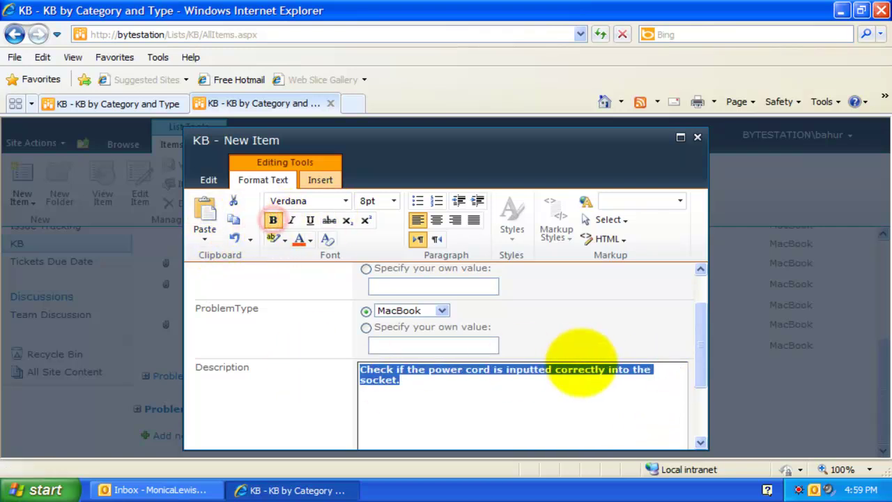
click(565, 356)
drag(698, 318, 700, 376)
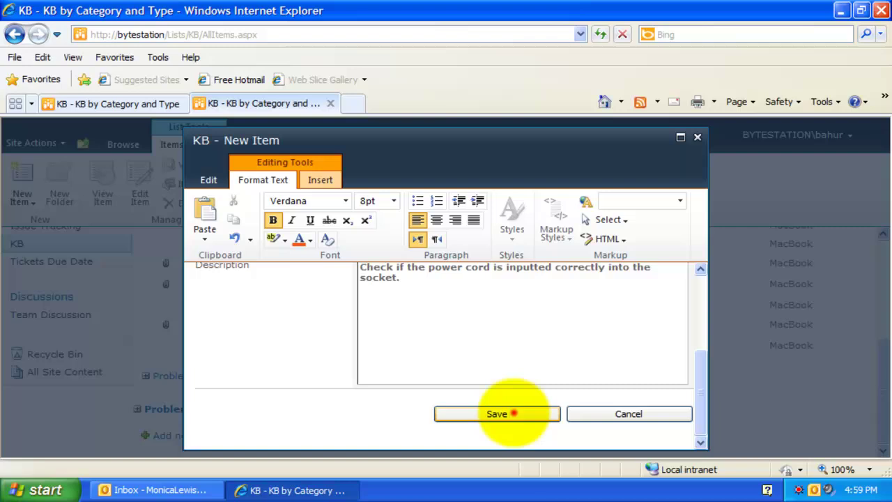
click(513, 413)
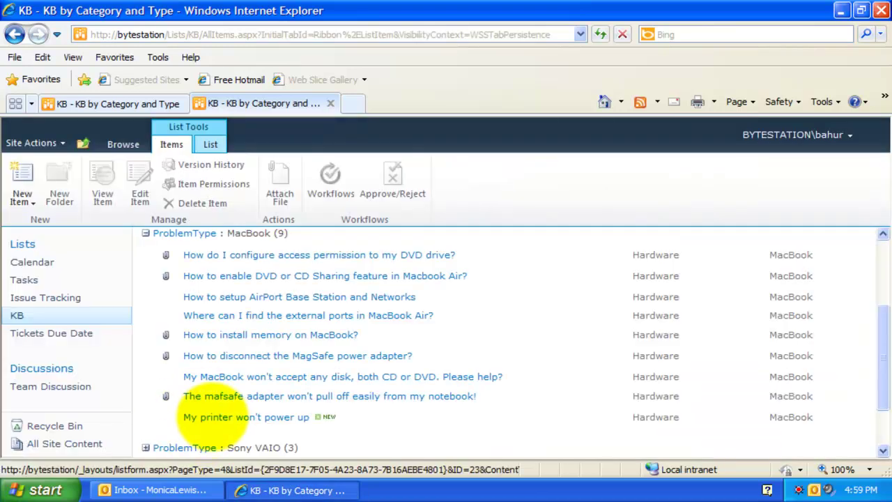
click(209, 416)
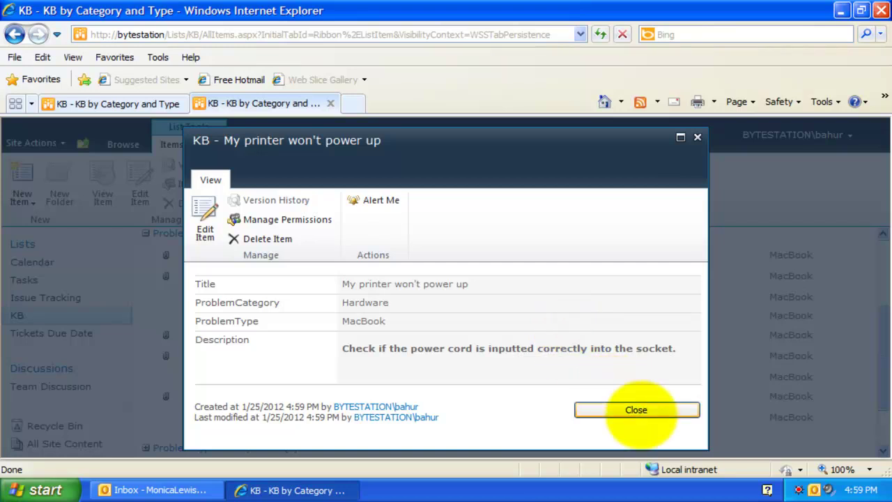
click(635, 410)
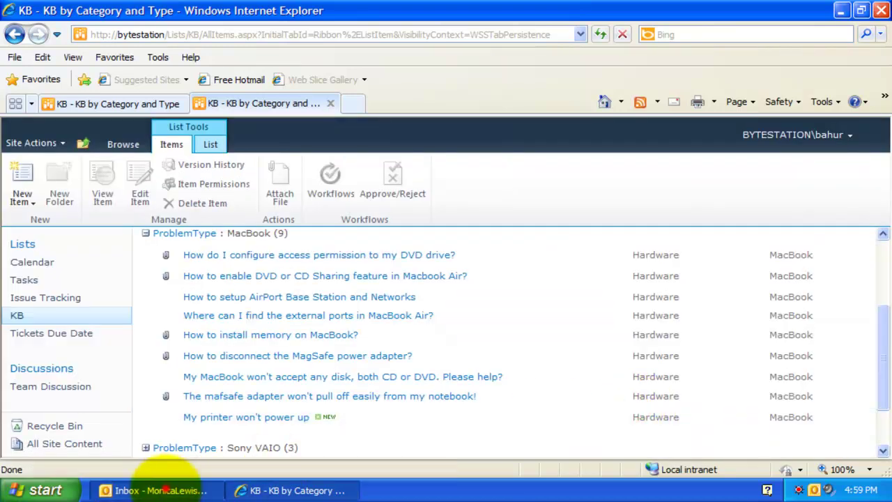
Step: Convert the Outlook sending-problem email into a Hardware/Dell XPS KB article and publish it
click(160, 490)
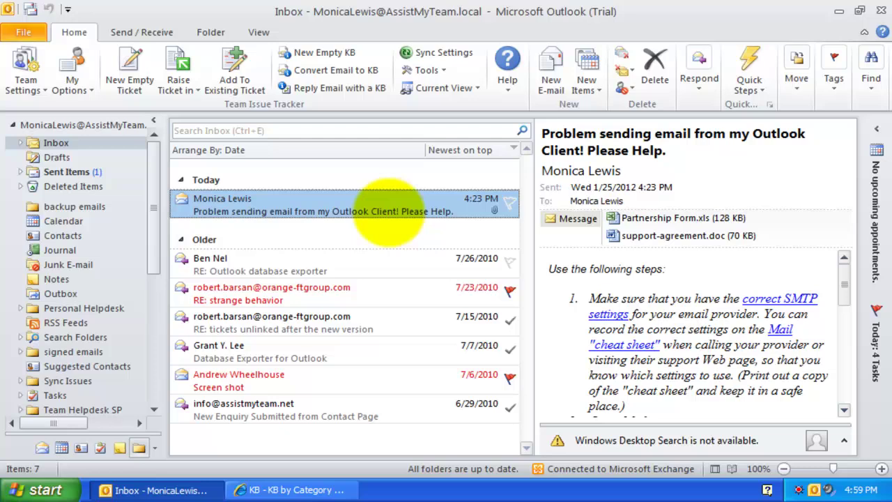
click(374, 200)
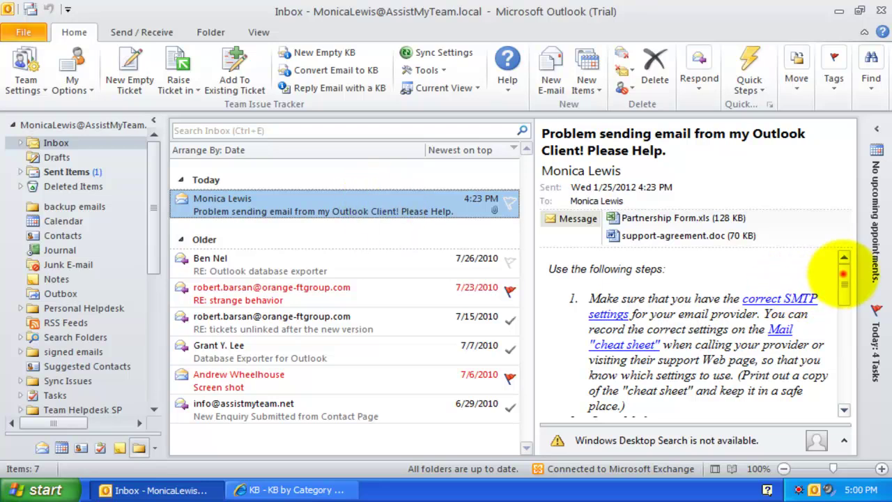
drag(844, 282, 845, 346)
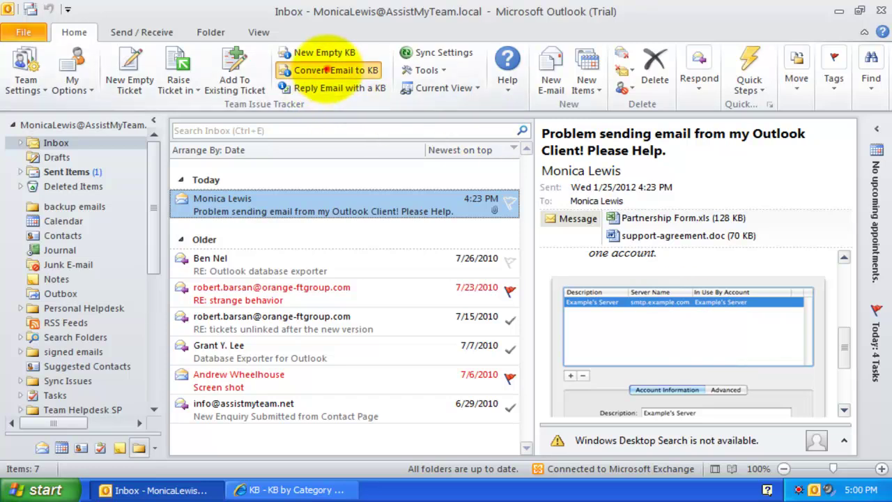
click(325, 70)
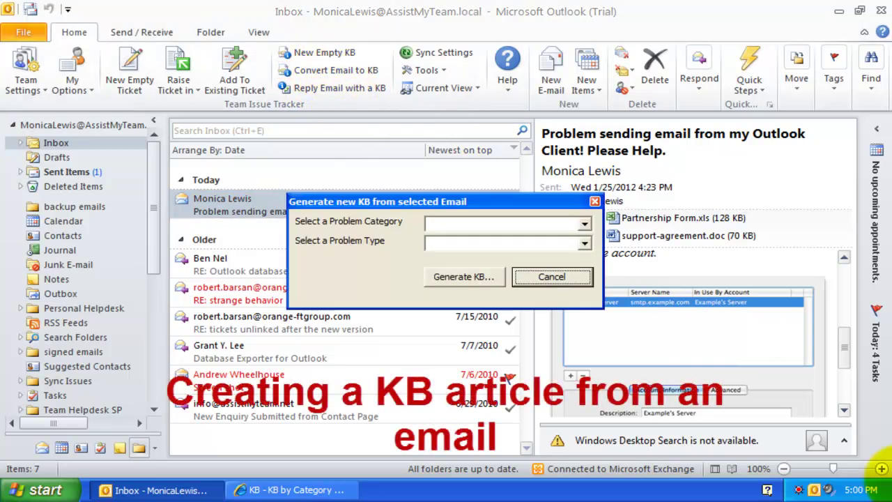
click(585, 224)
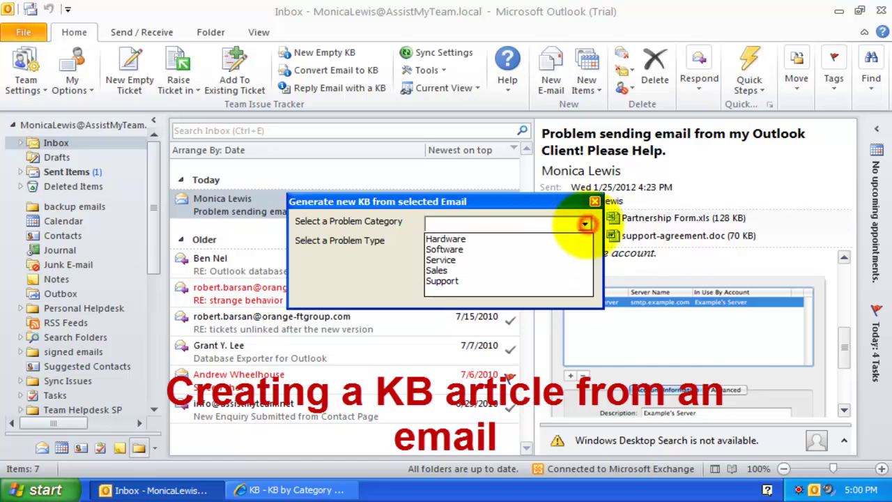
click(519, 238)
click(583, 242)
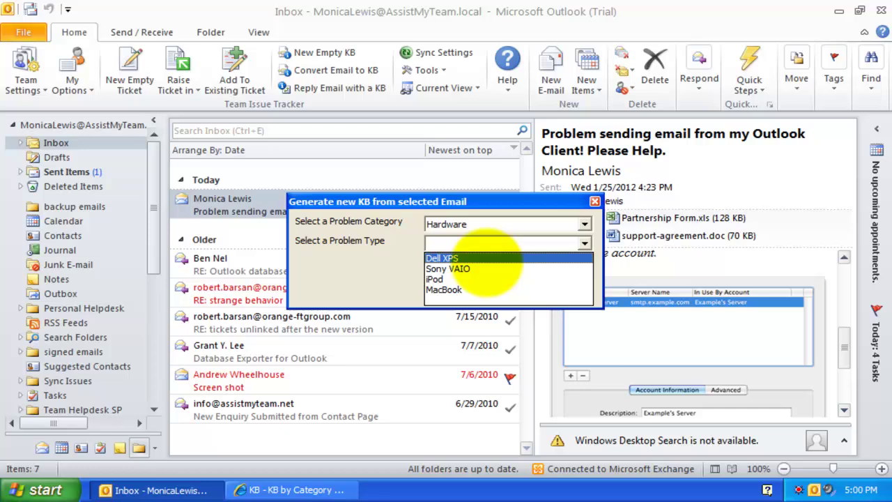
click(487, 261)
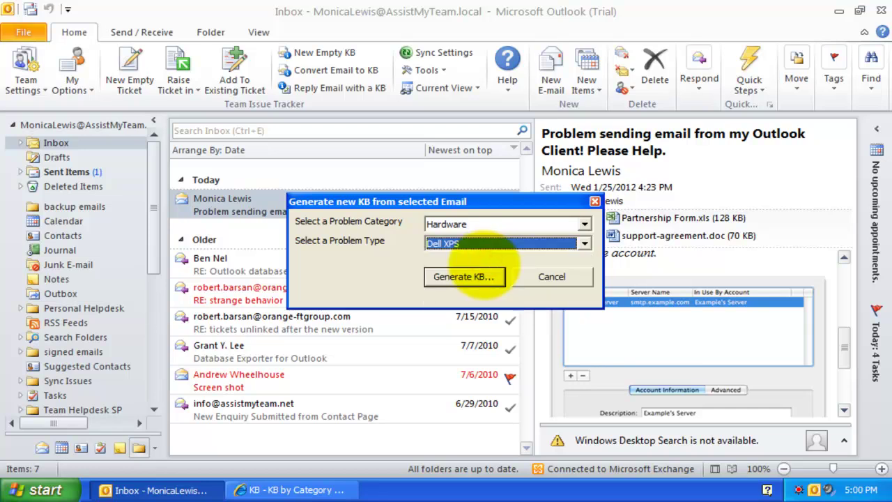
click(464, 277)
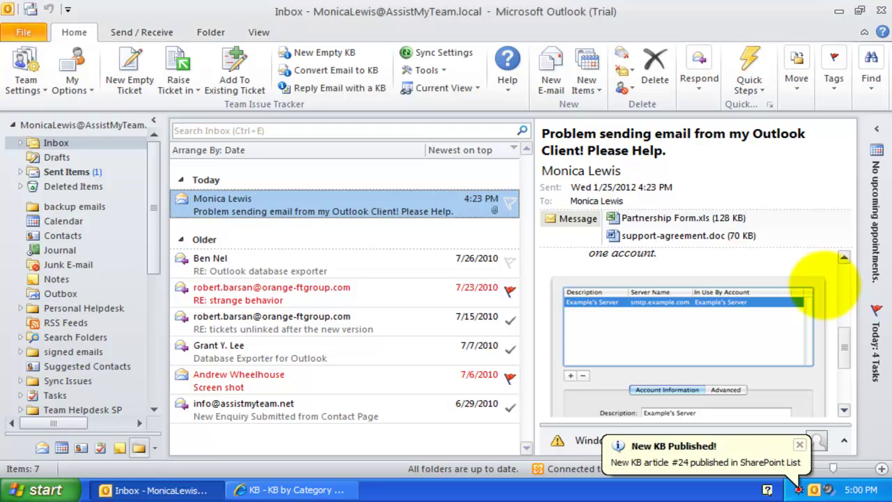
Step: Inspect the new 'Problem sending email' KB article's screenshot and attachments in SharePoint, then close it
click(307, 490)
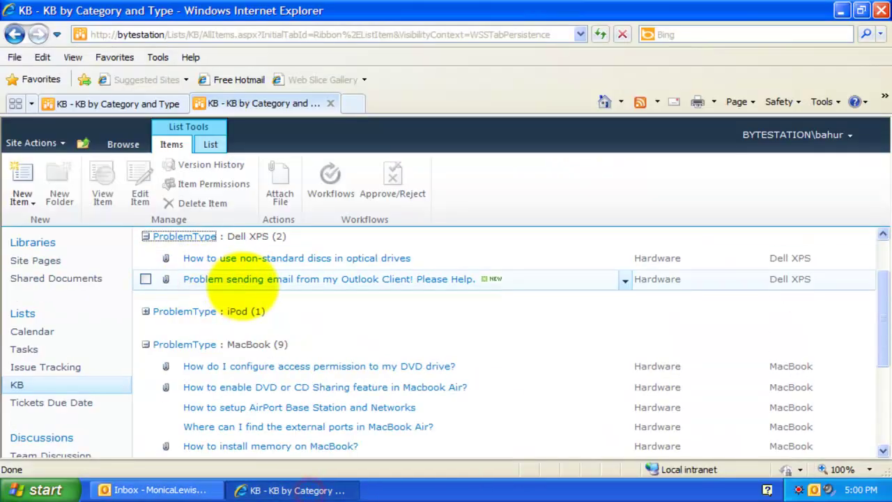
click(291, 279)
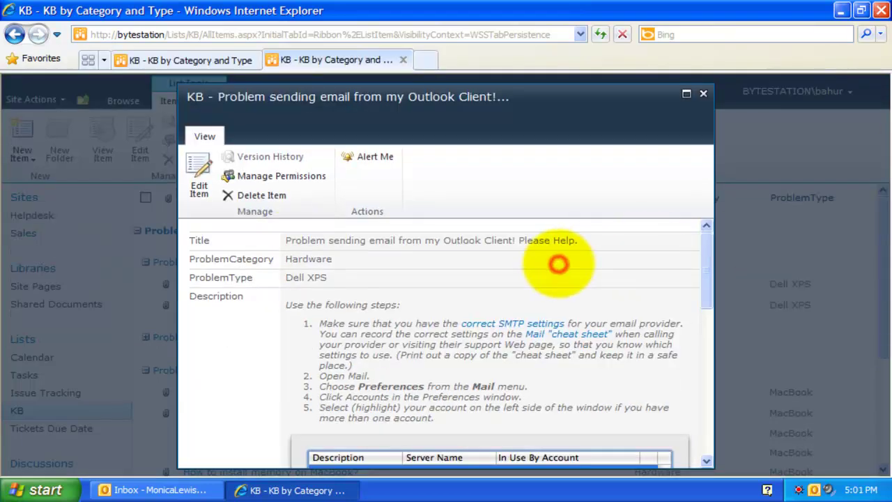
click(198, 136)
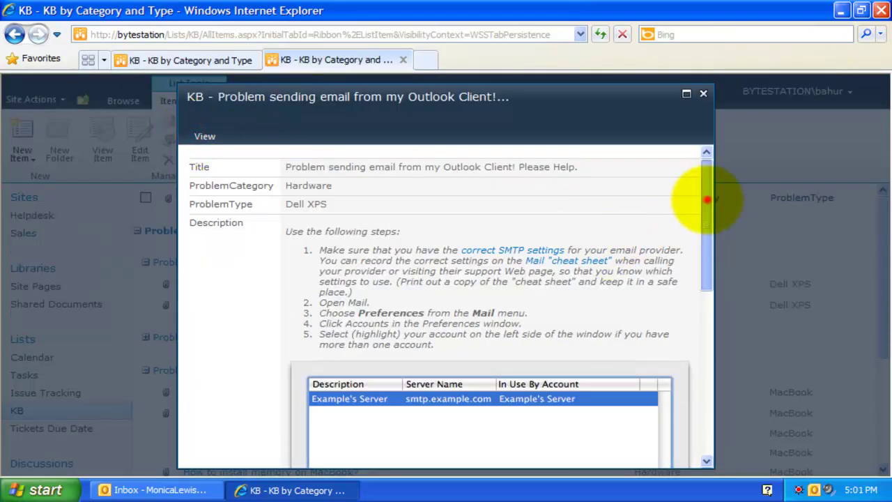
drag(706, 202, 705, 386)
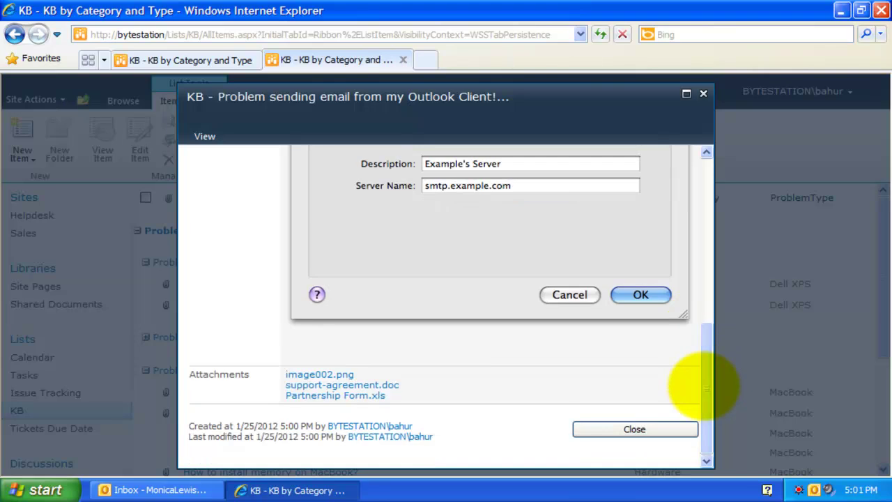
drag(702, 353, 707, 334)
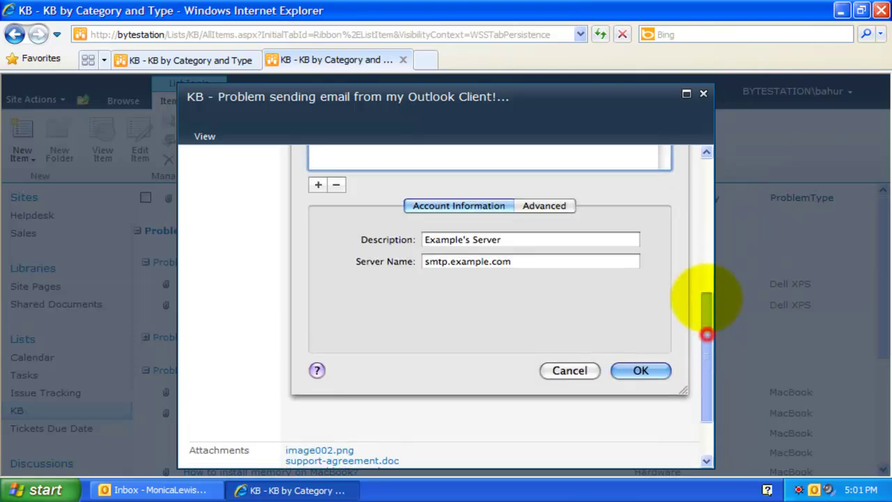
click(548, 264)
scroll(578, 313, down, 3)
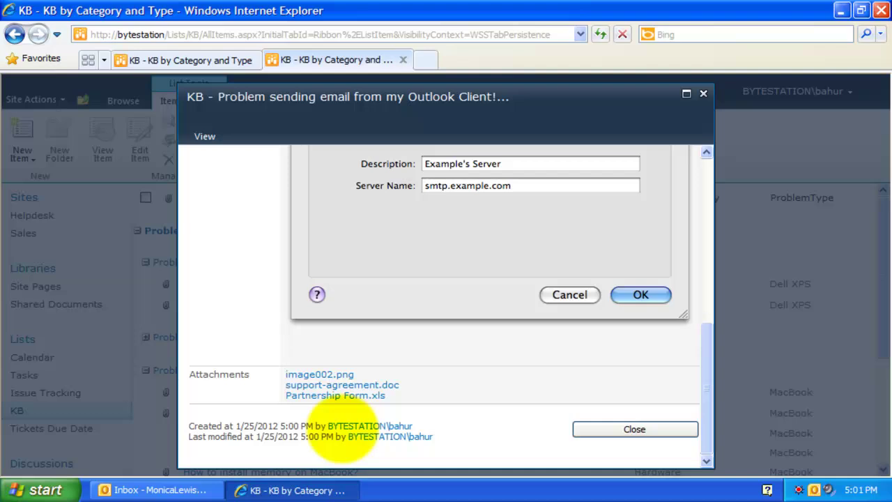
click(184, 489)
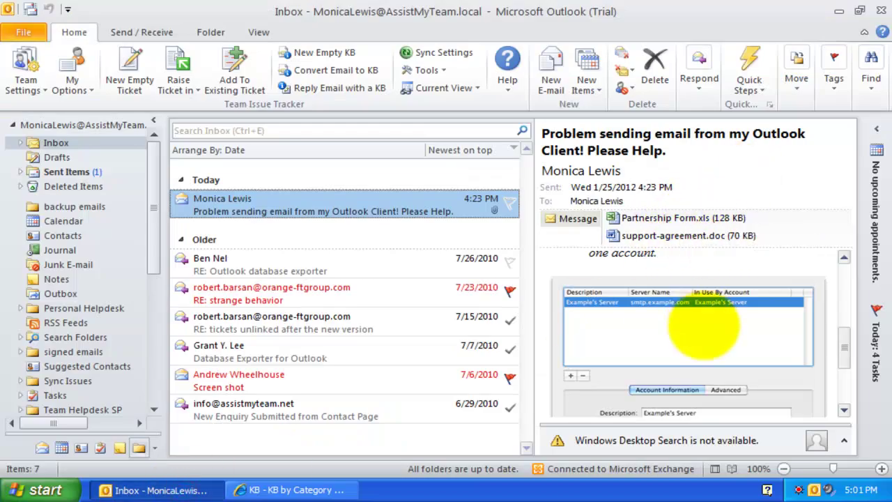
click(318, 489)
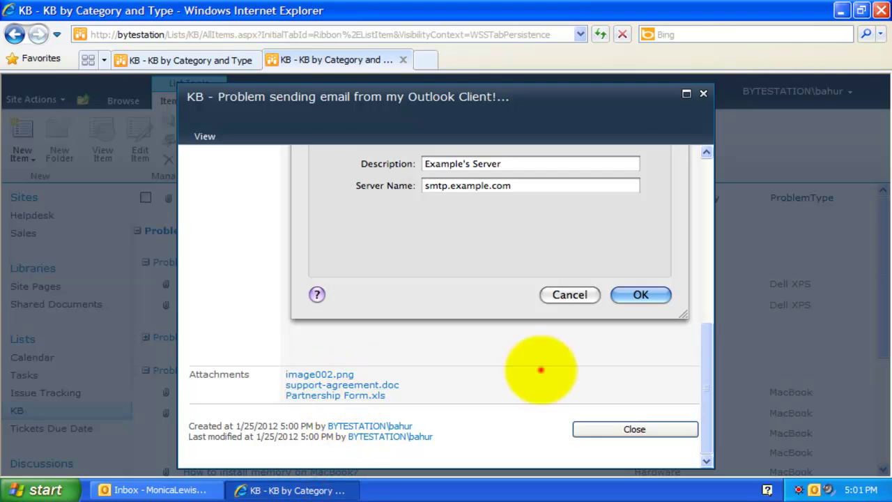
click(702, 92)
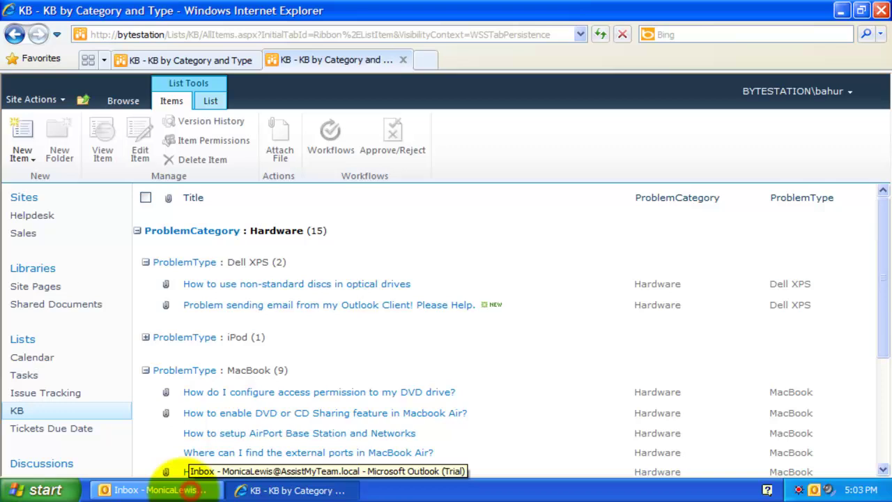
Step: Select the message about not being able to send email and begin a KB reply
click(160, 490)
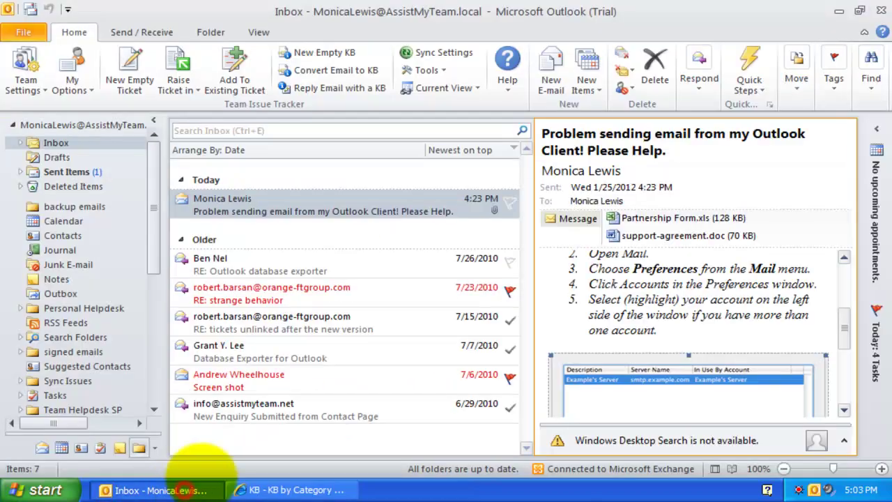
click(414, 265)
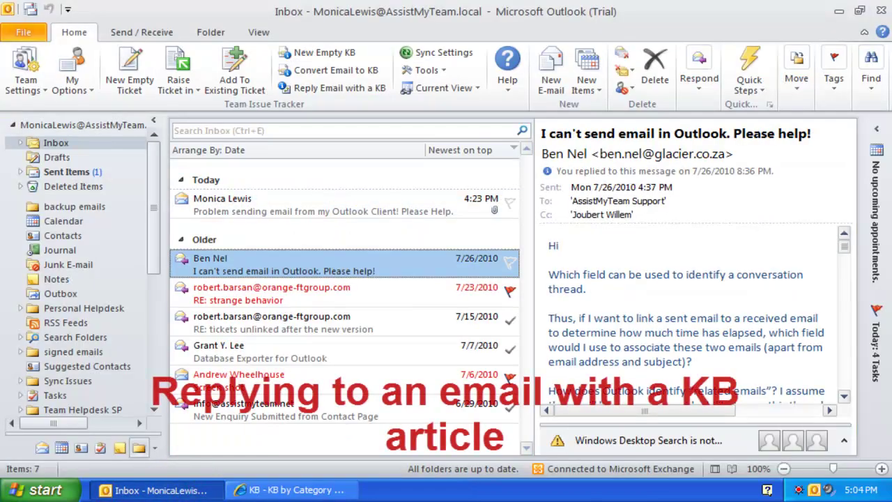
click(351, 270)
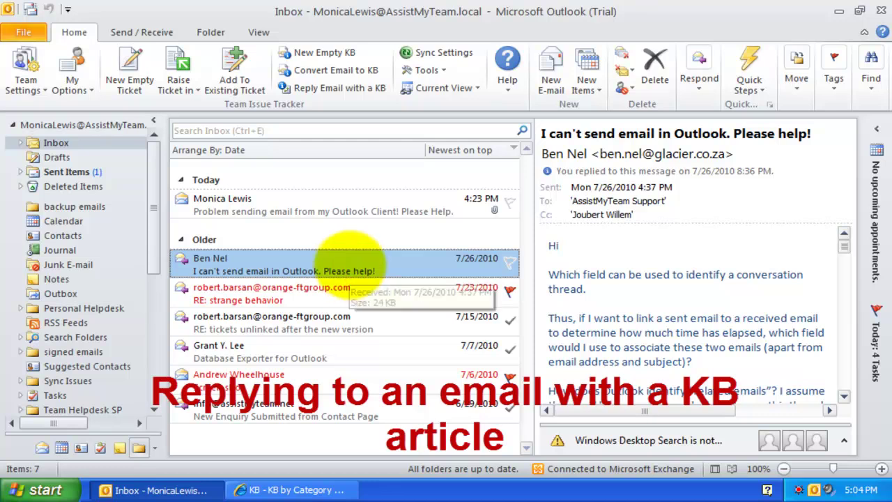
click(347, 89)
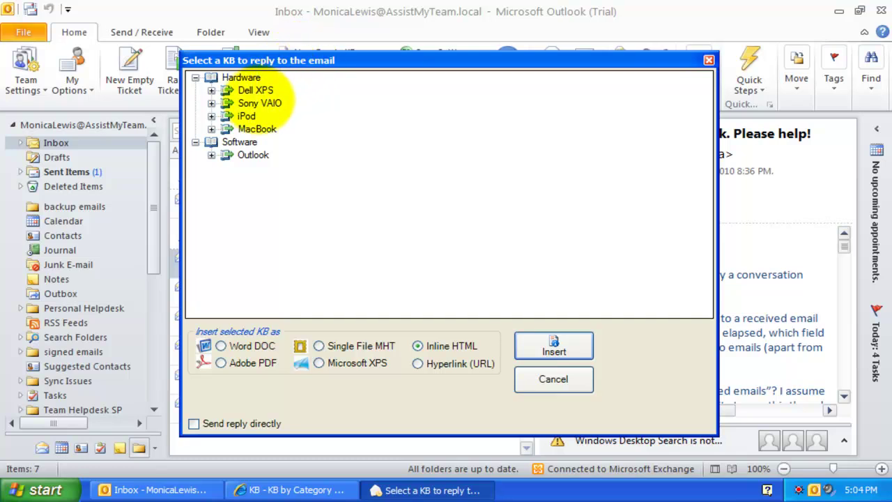
Step: Choose KB article 24 from the category tree and attach it as an Adobe PDF
click(212, 104)
click(211, 90)
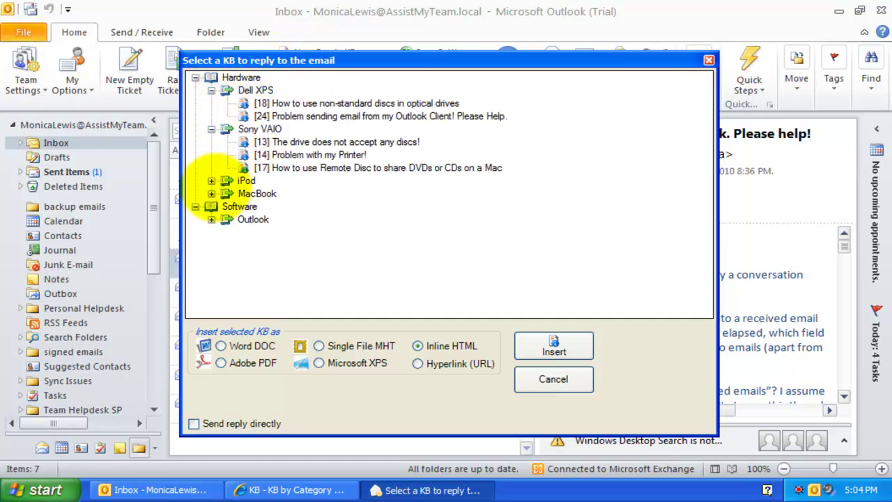
click(211, 193)
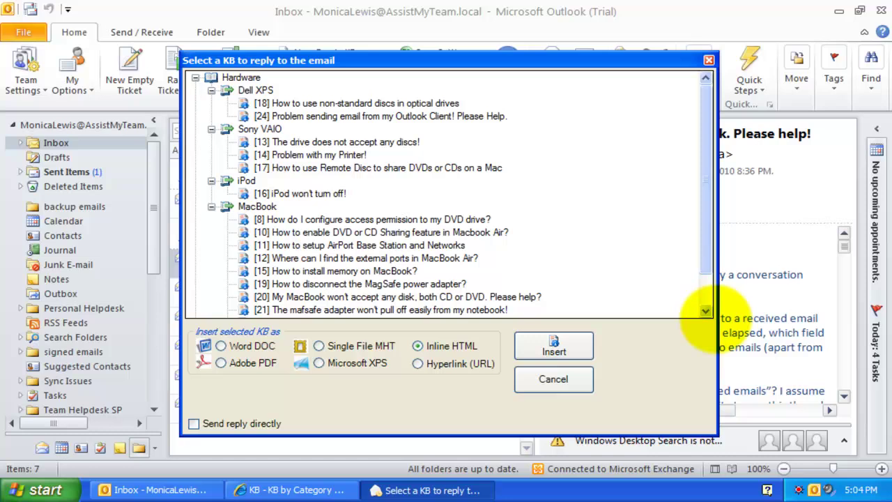
drag(701, 239, 703, 290)
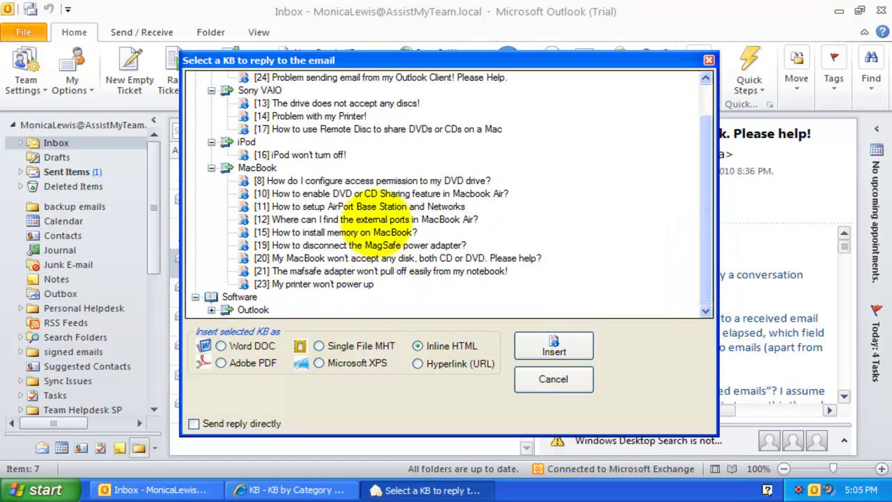
click(411, 78)
scroll(693, 149, up, 3)
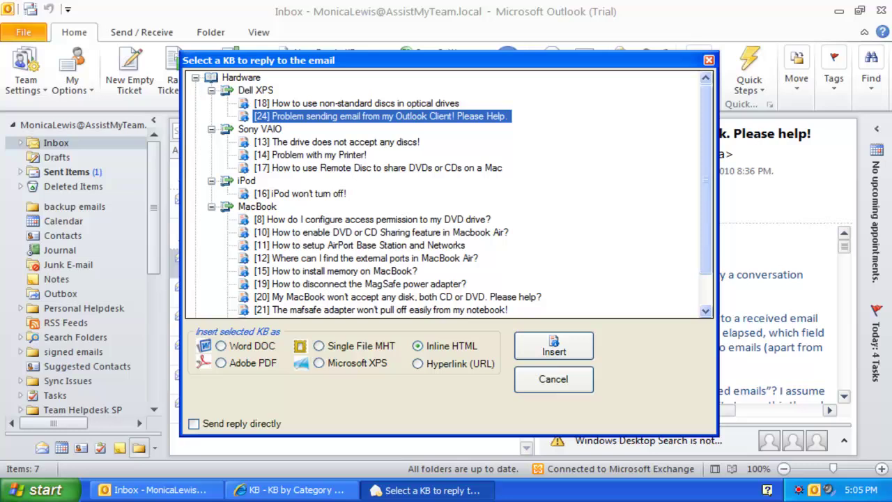
click(220, 362)
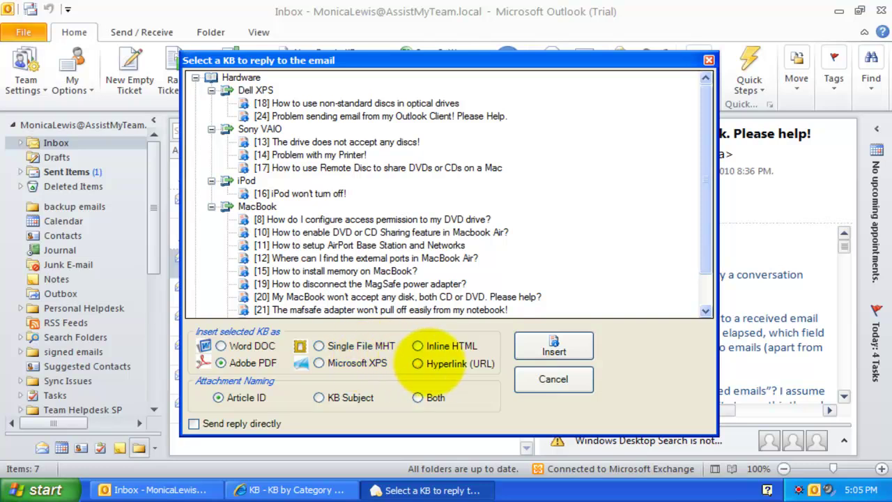
click(388, 116)
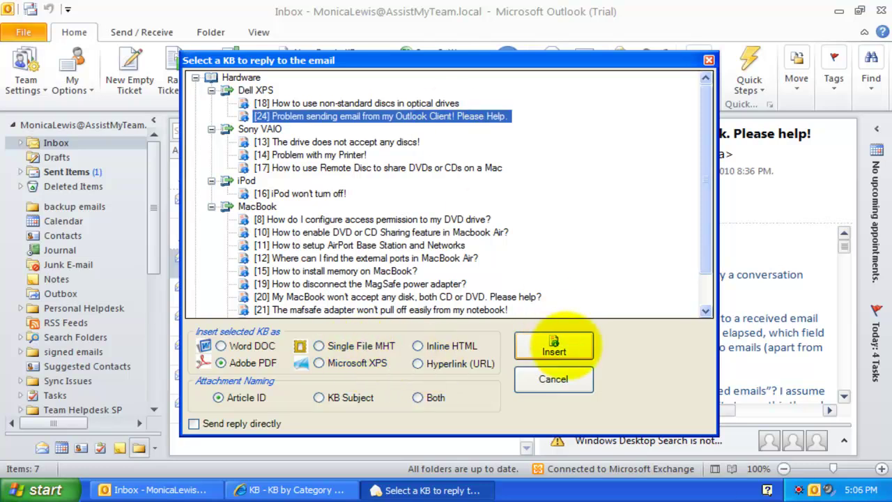
Step: Add the note 'Please refer to this attached KB article #24 for solution.' and send the reply
click(554, 346)
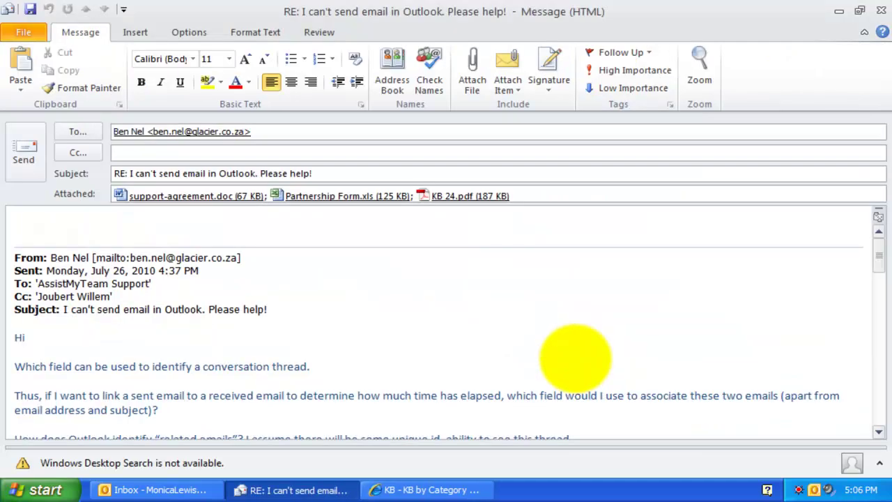
click(88, 222)
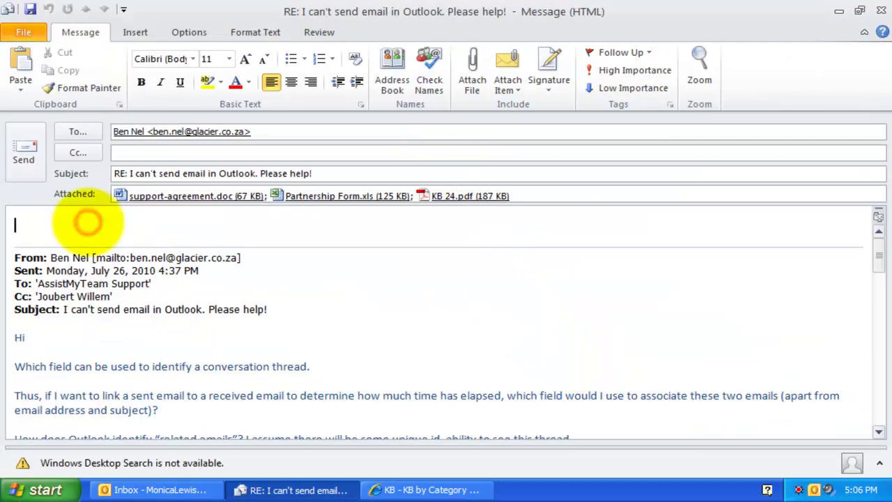
text(Hi,)
key(Return)
text(Please refer to this attached KB article #24 for solution.)
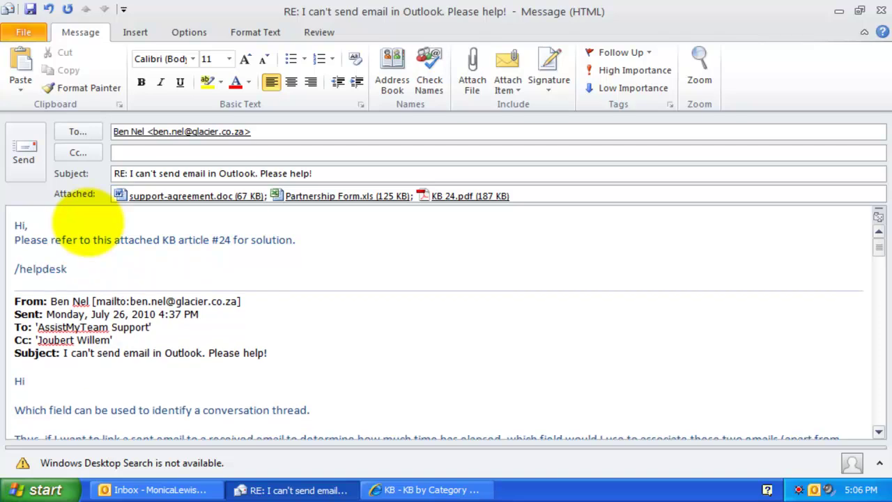
click(23, 147)
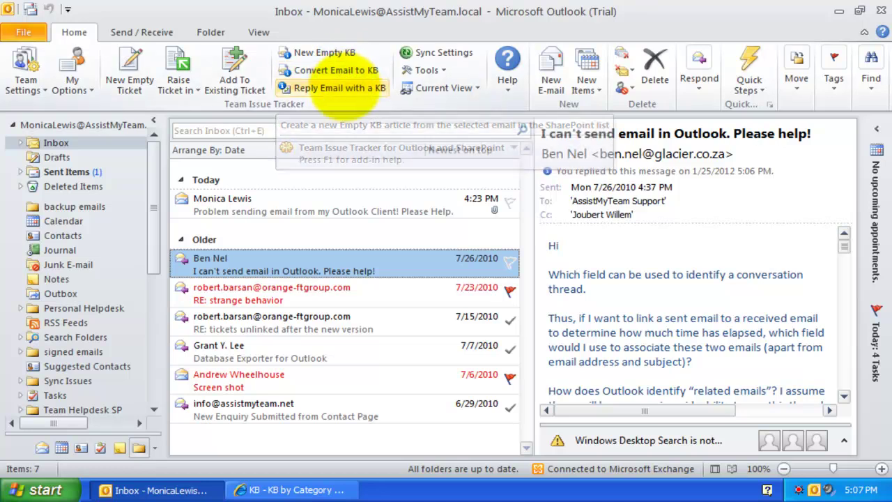
Step: Insert KB article 24 inline as HTML into a new reply
click(339, 88)
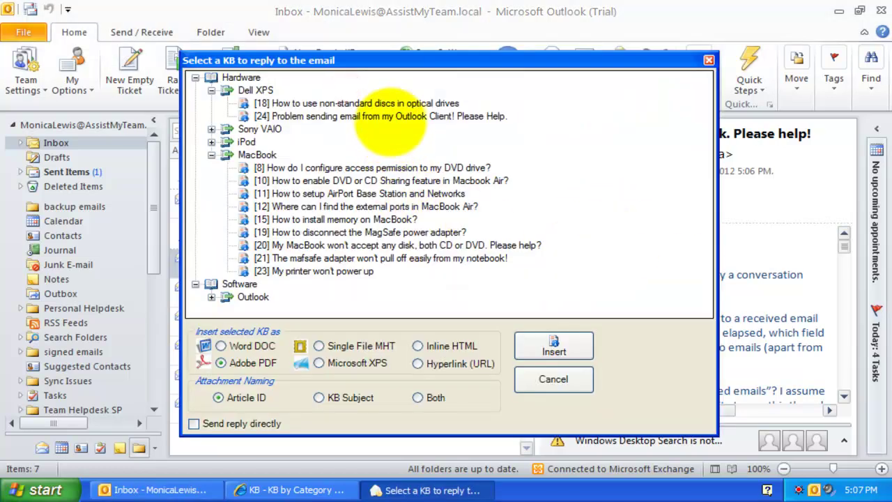
click(394, 117)
click(435, 345)
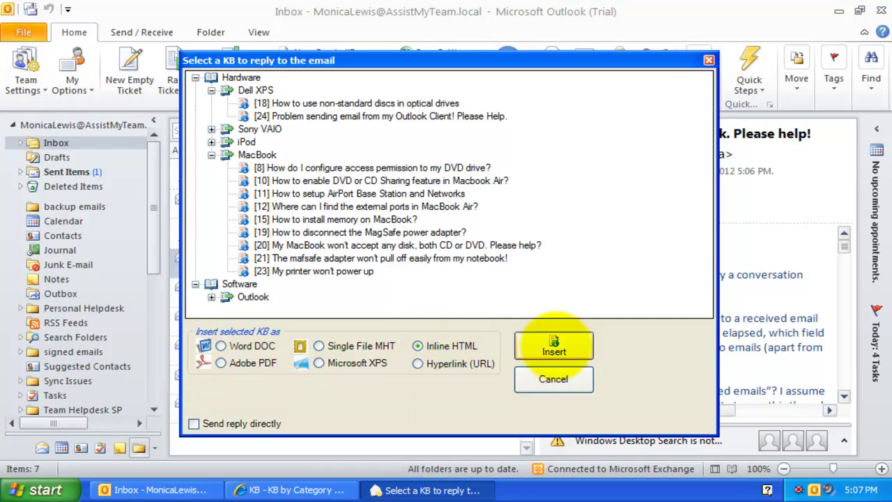
click(554, 346)
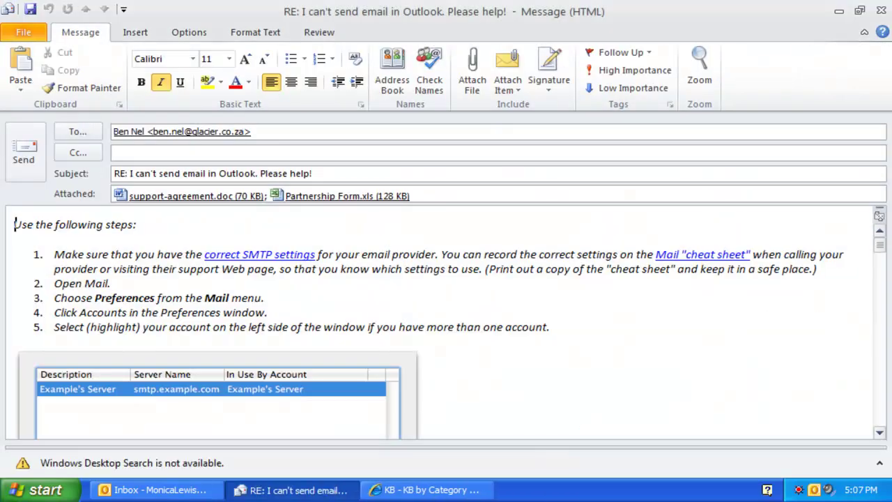
click(328, 369)
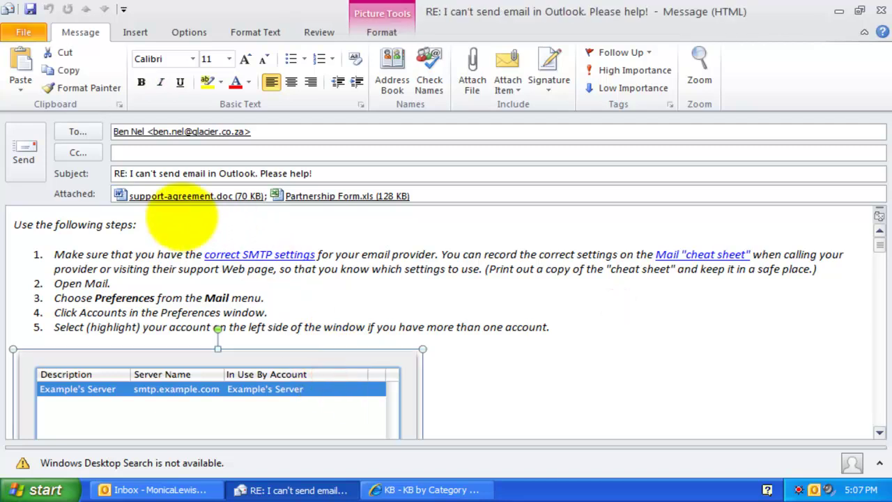
mouse_move(878, 243)
mouse_down()
mouse_move(878, 278)
mouse_move(878, 237)
mouse_up()
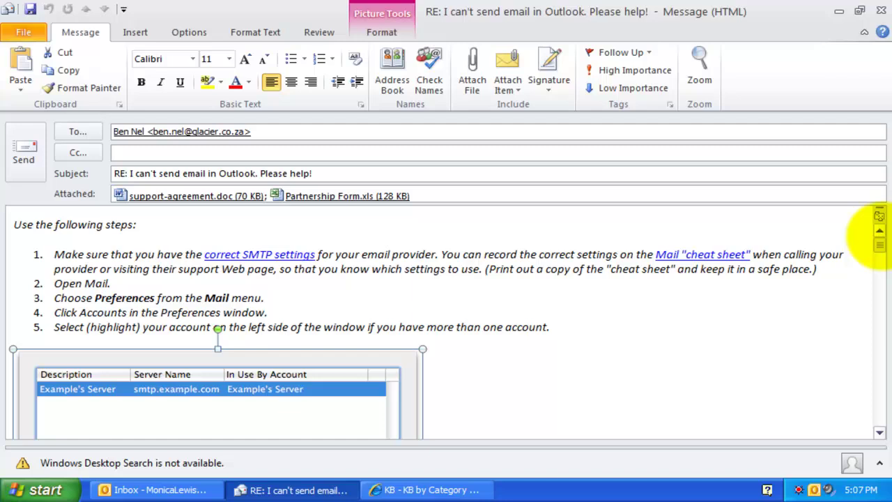
Step: Type the greeting 'Ben,' and the lead-in 'Please follow these steps for possible resolution:' above the article
click(14, 279)
text(Hi)
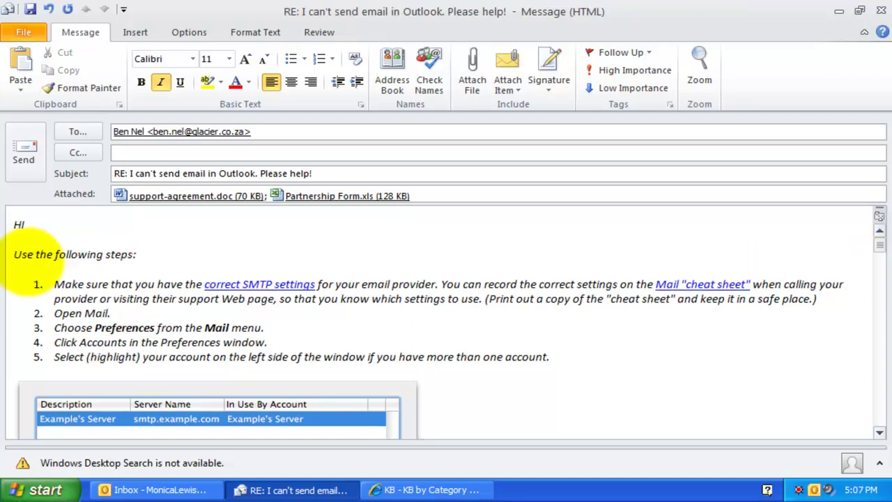
text( Ben,)
key(Return)
key(Return)
text(Please follow these steps for possible resolution:)
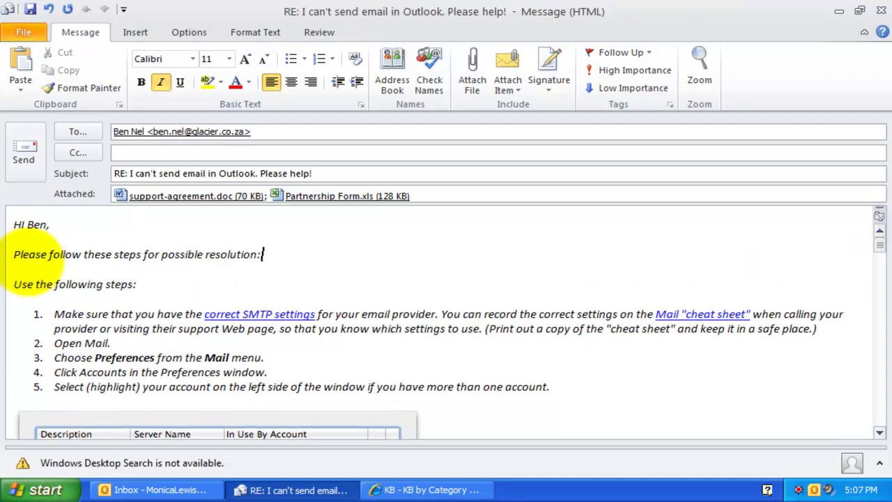
Step: Send the inline reply, then insert KB article 24 as a hyperlink into a new reply
click(23, 150)
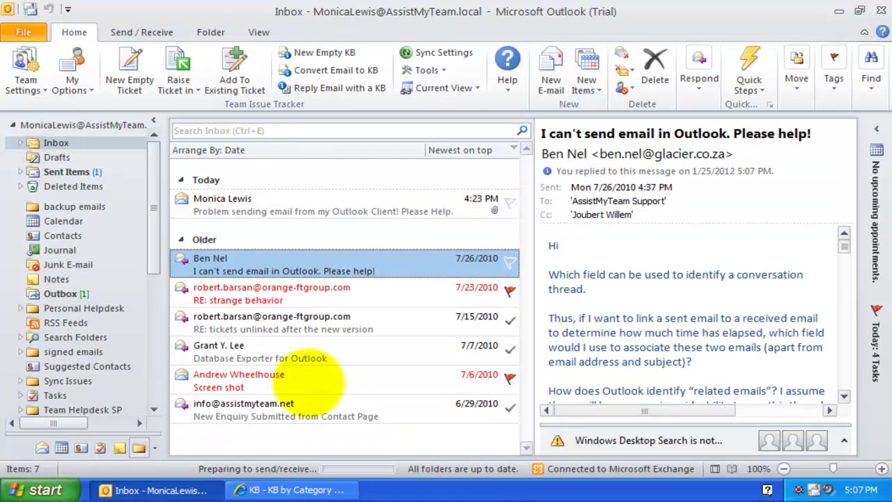
click(352, 89)
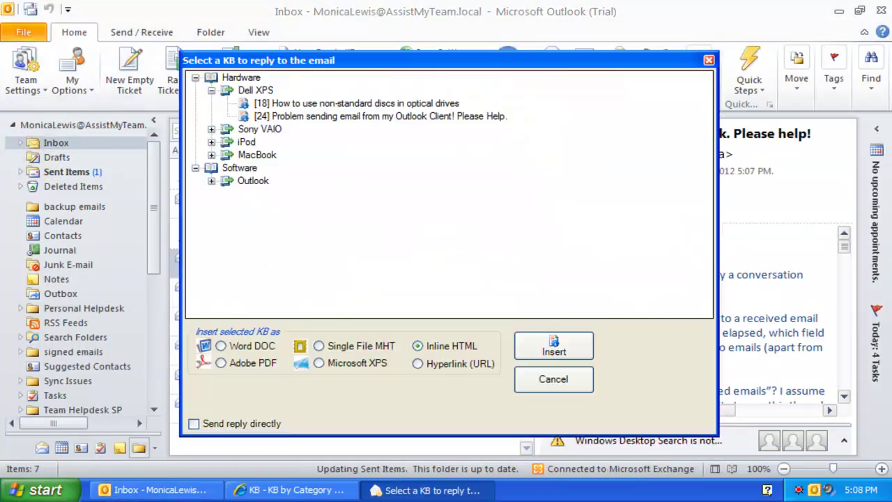
click(437, 116)
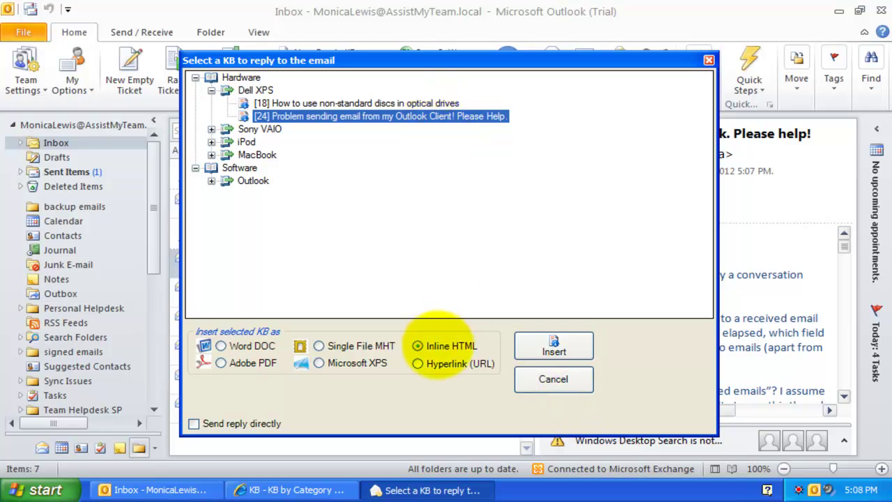
click(437, 365)
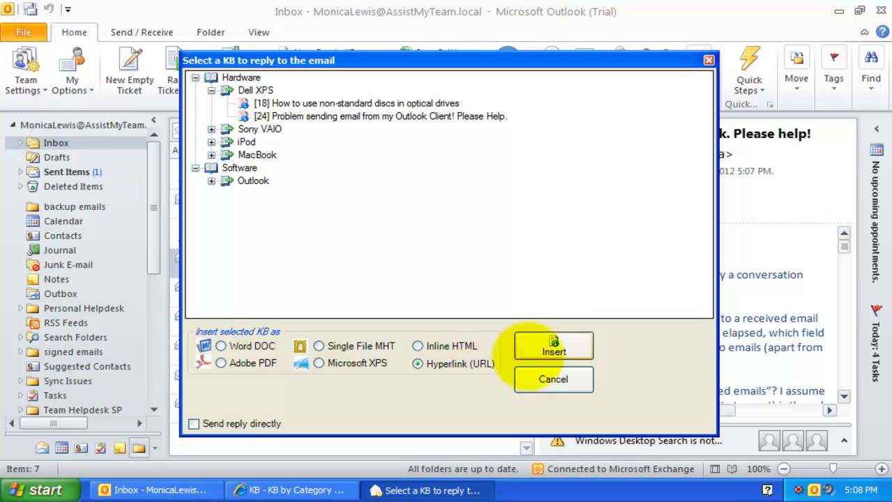
click(550, 344)
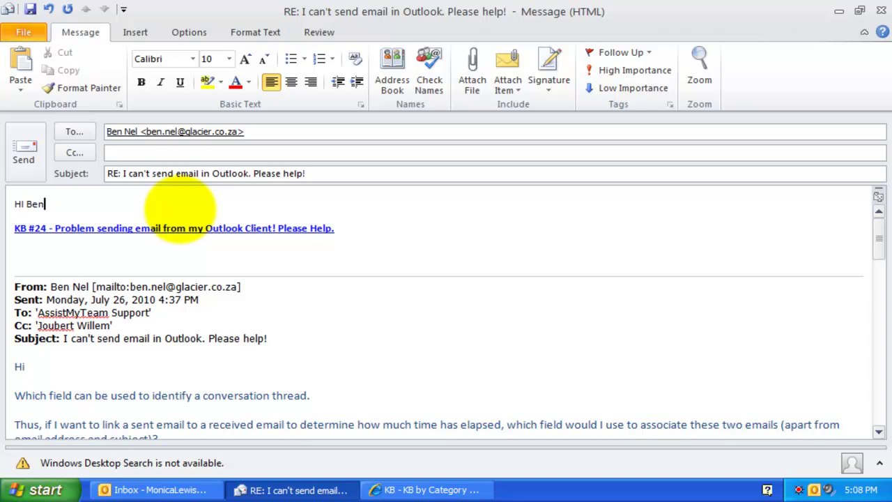
Step: Add 'Refer to this KB link for possible solution.' above the link and send the reply
click(183, 204)
key(Return)
key(Return)
text(Refer to this KB link for possible solution.)
click(180, 276)
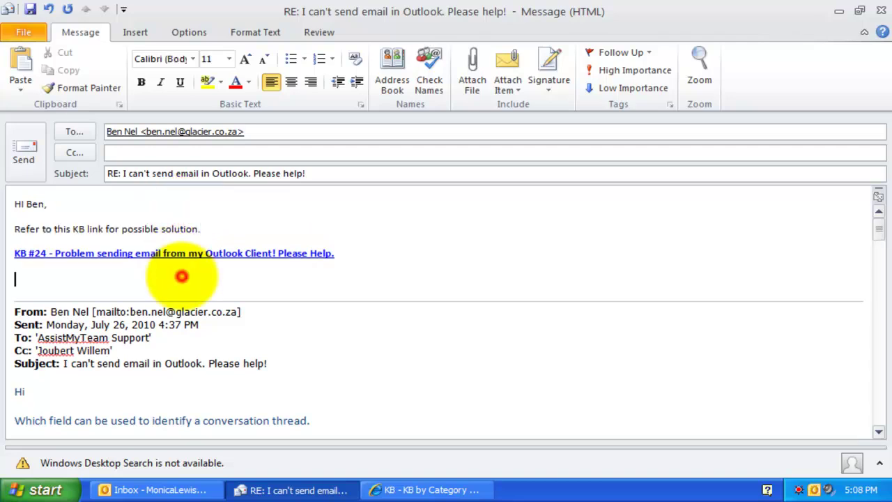
key(Return)
text(/helpdesk)
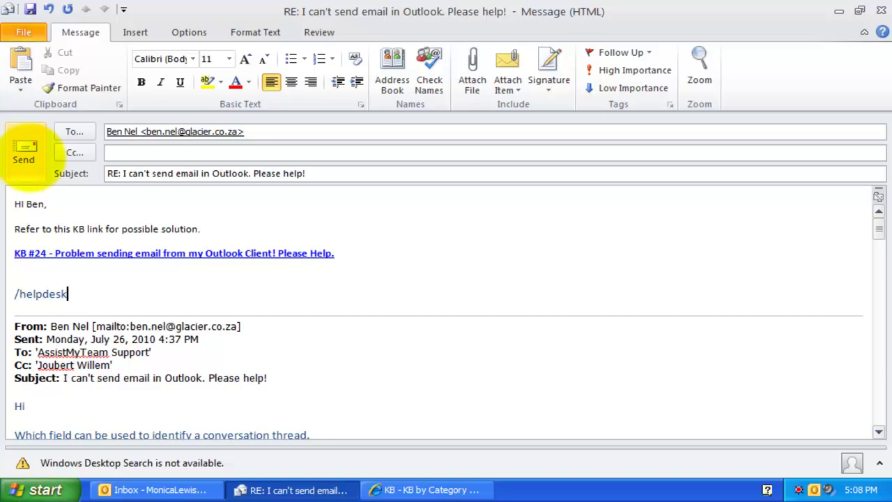
click(25, 155)
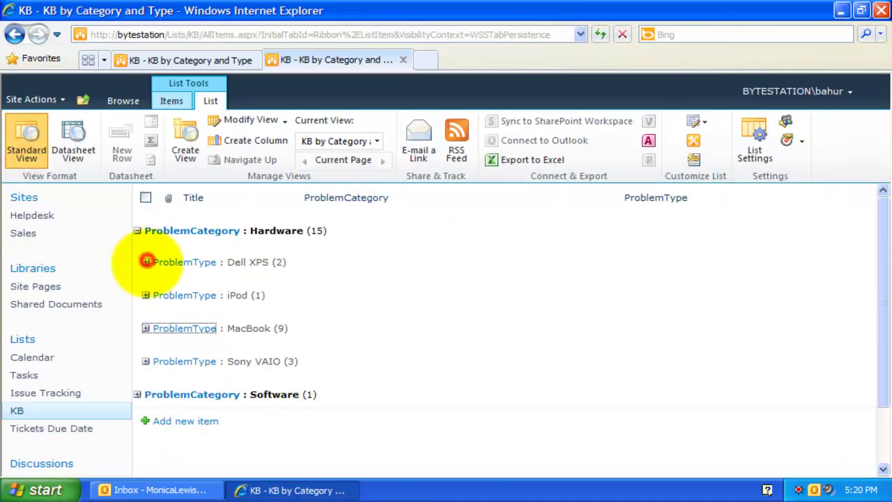
Step: Briefly show and hide the Dell XPS articles, then expand the iPod and MacBook groups
click(146, 261)
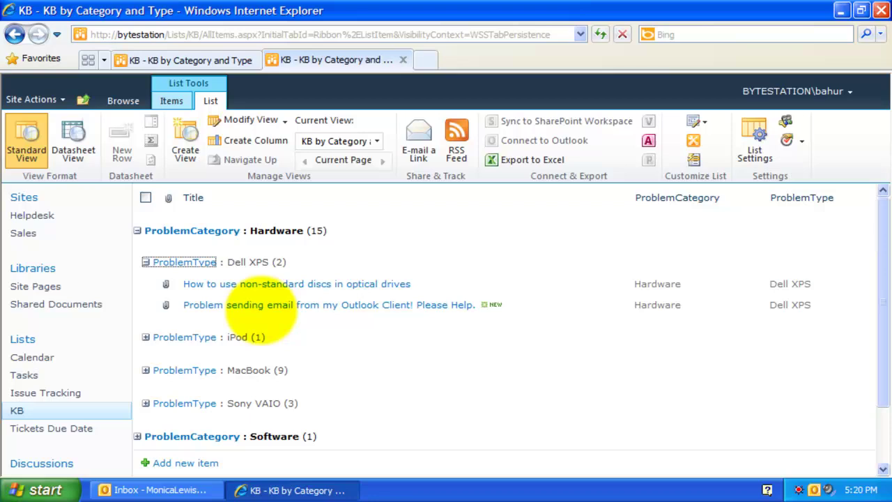
click(145, 262)
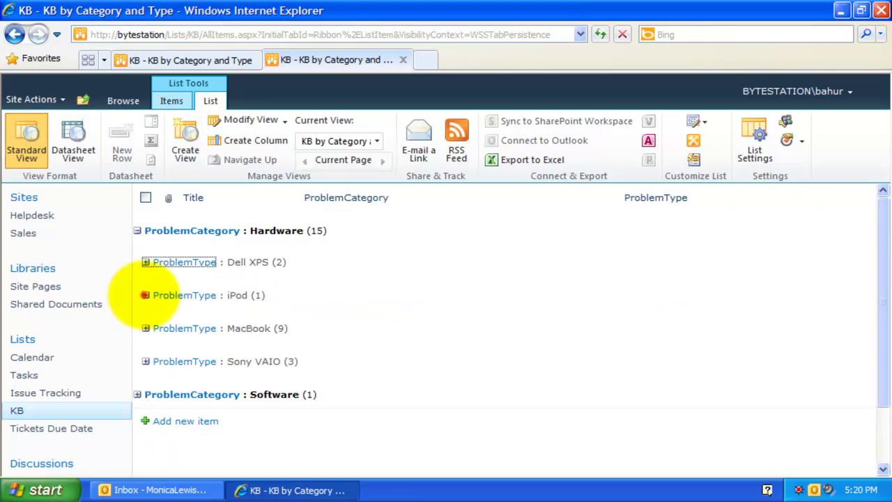
click(146, 294)
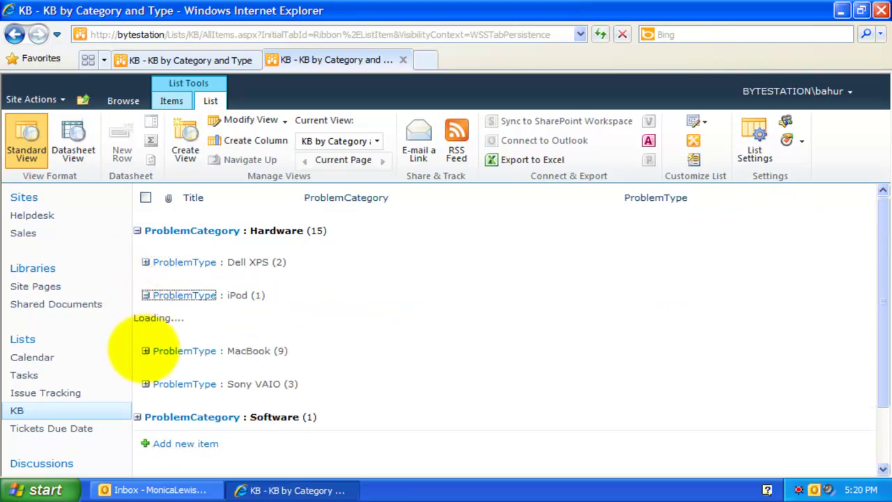
click(145, 350)
scroll(157, 390, down, 3)
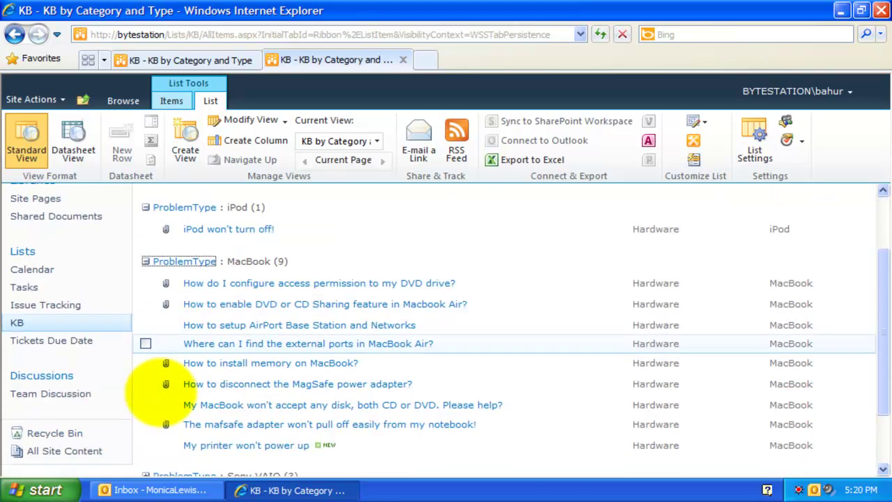
scroll(160, 391, up, 1)
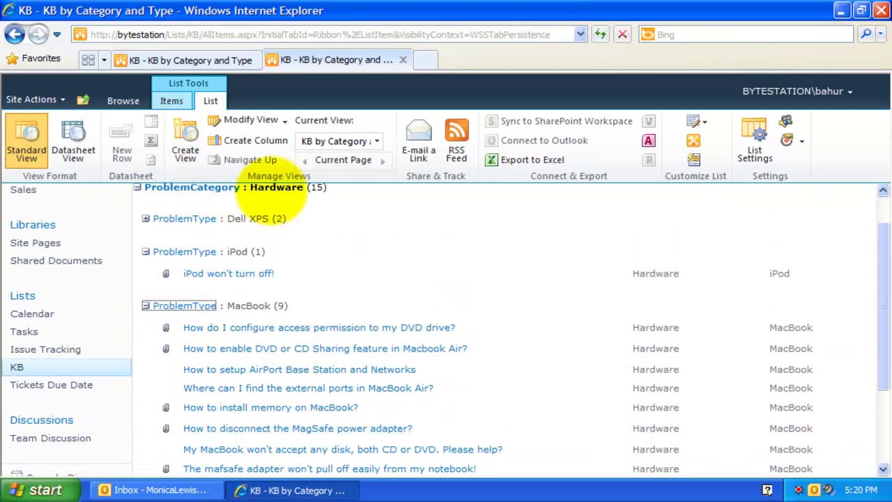
Step: Open and close the mafsafe adapter article, then return to the Outlook inbox
drag(271, 188, 346, 238)
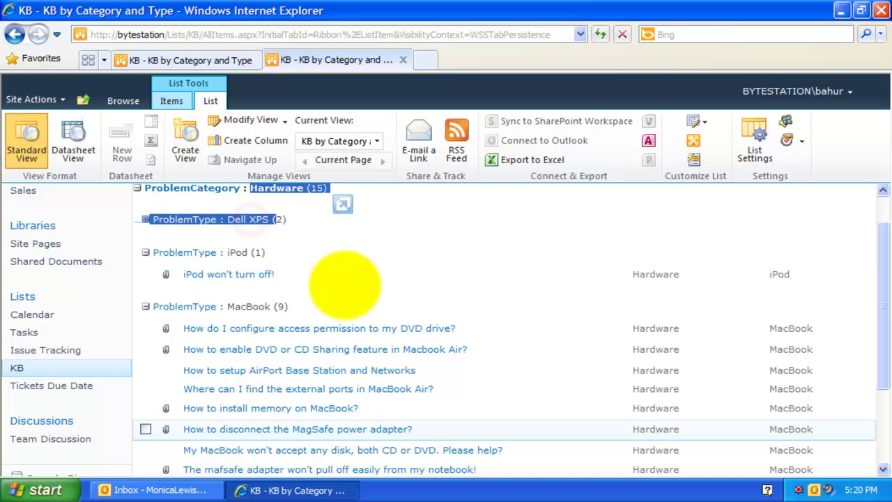
click(202, 100)
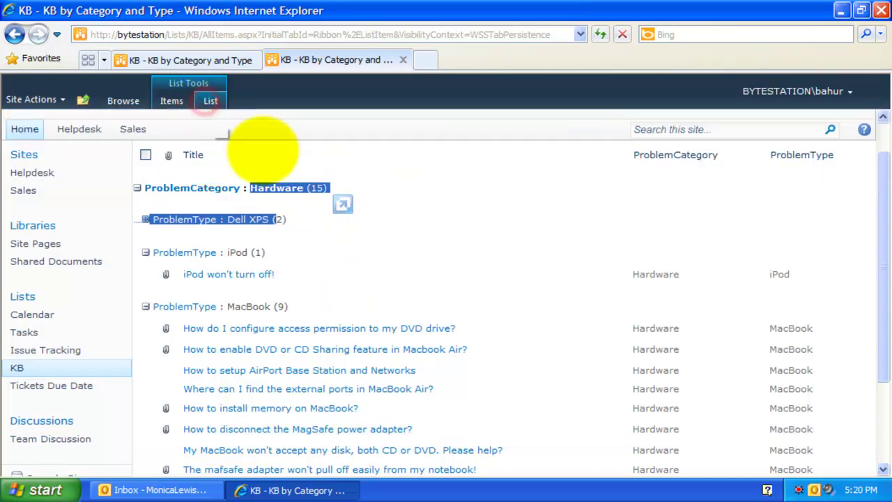
scroll(383, 208, down, 4)
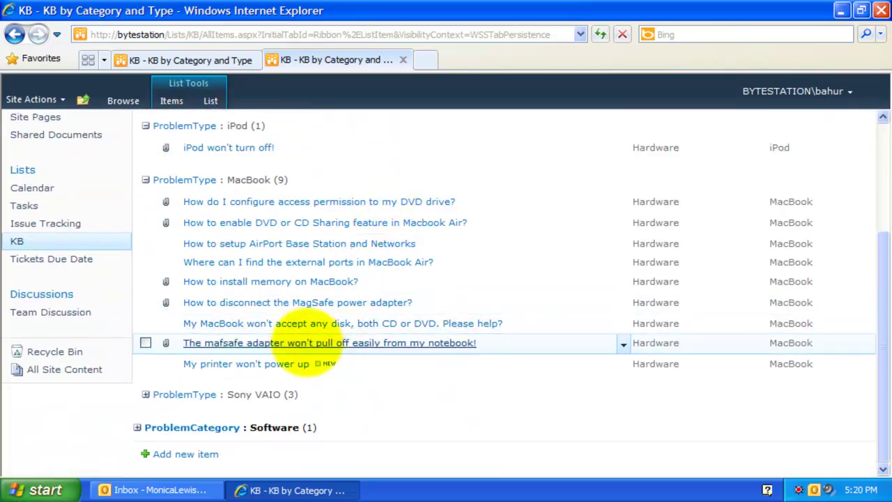
click(307, 342)
triple_click(690, 242)
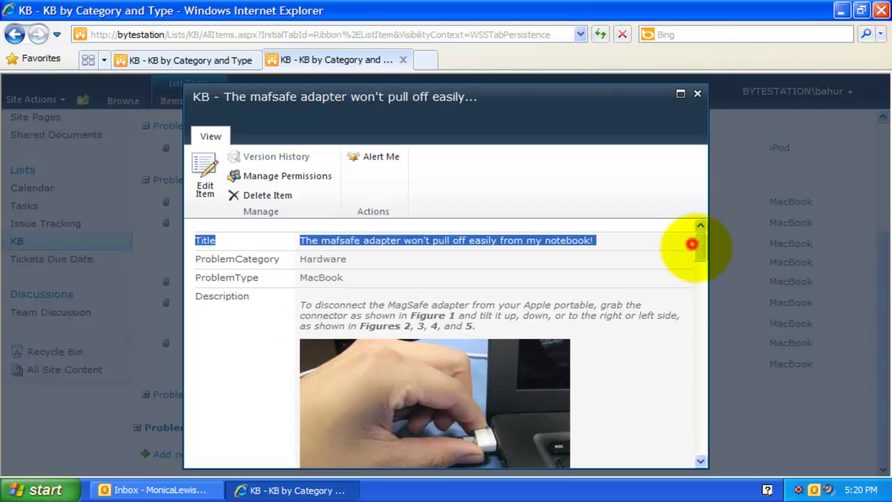
click(697, 93)
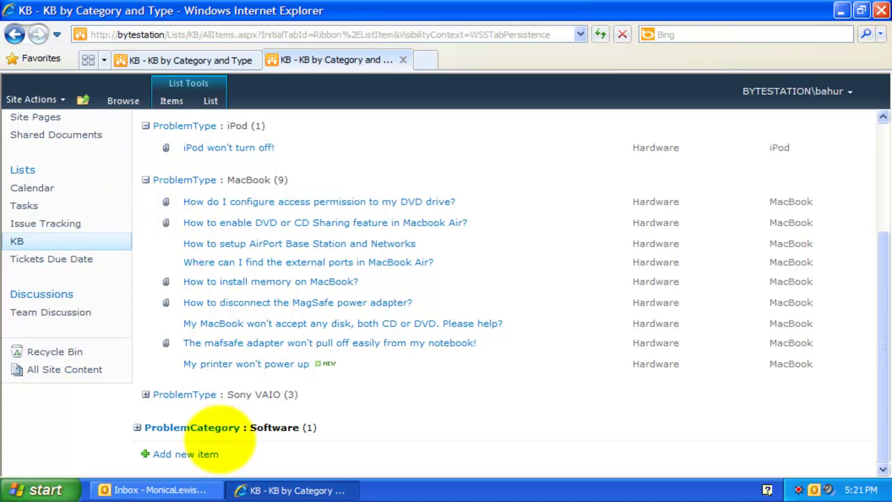
click(178, 489)
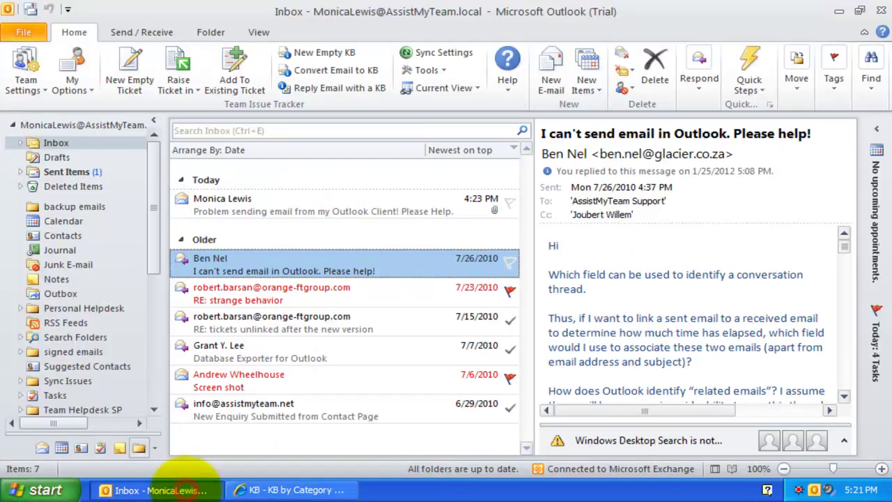
Step: Select the 'RE: strange behavior' and 'I can't send email' messages, briefly checking the SharePoint KB list
click(306, 296)
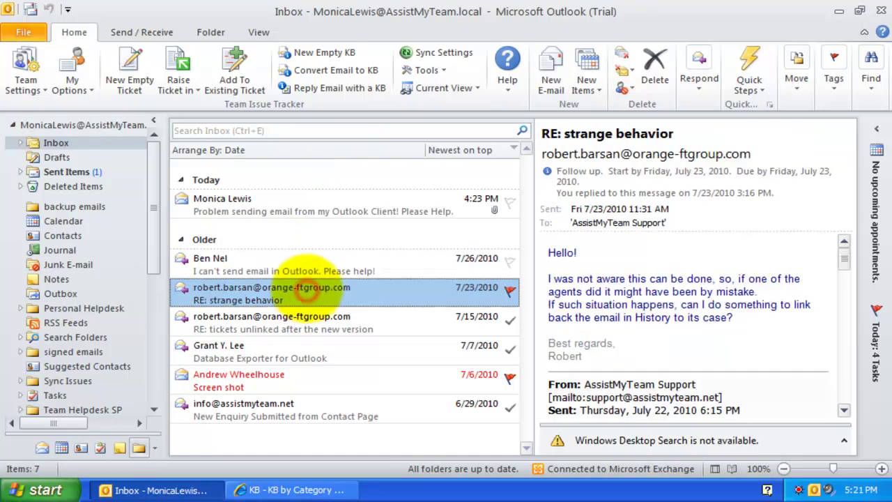
click(309, 265)
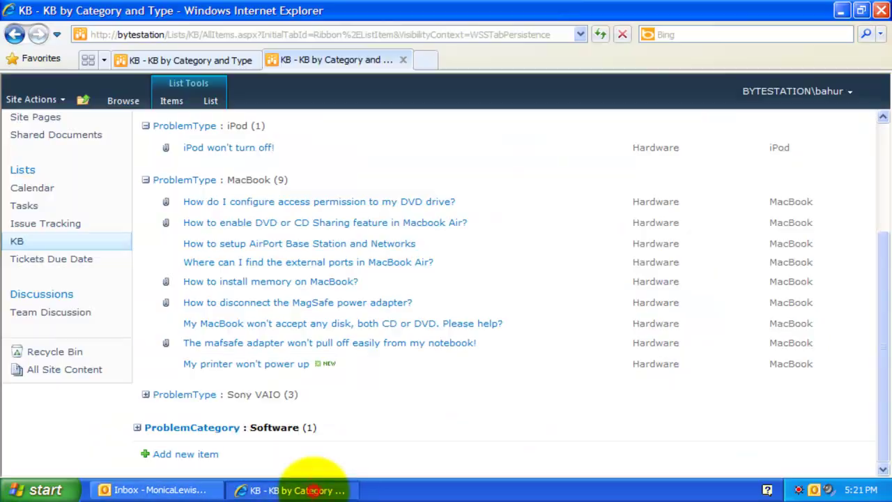
click(310, 489)
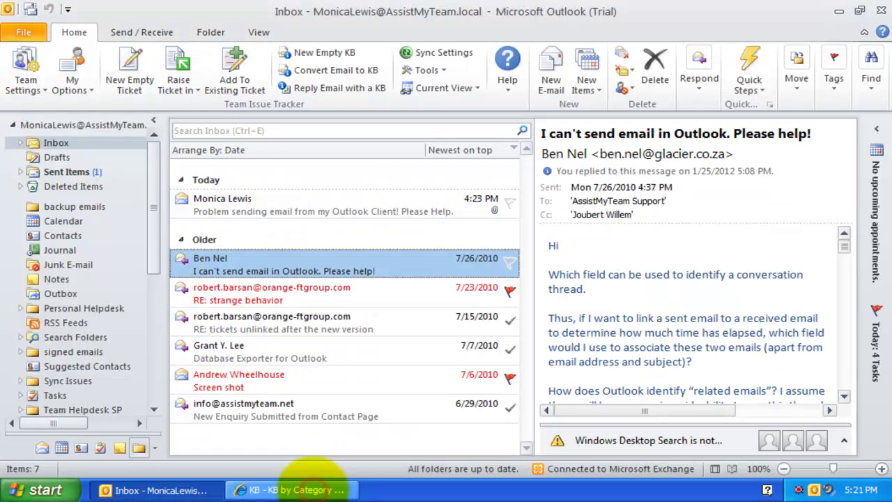
click(314, 488)
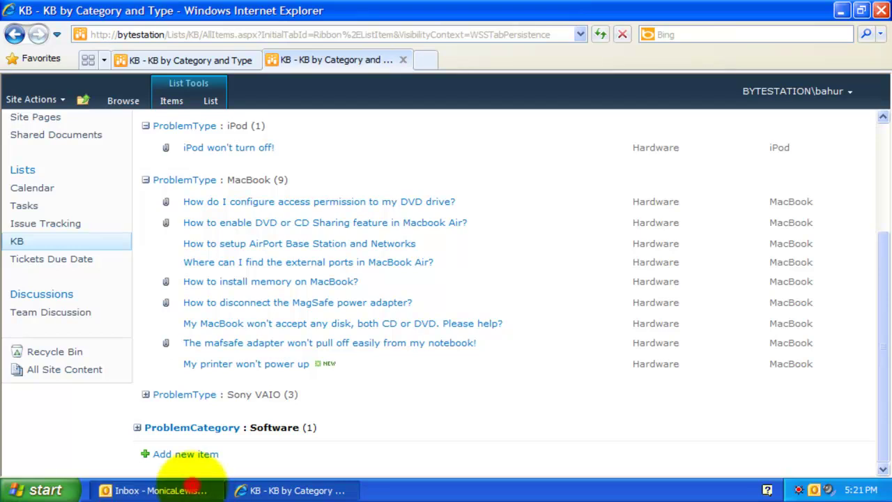
click(193, 488)
Step: Open the Issue Tracker help manual from Help Topics and scroll to its index
click(507, 76)
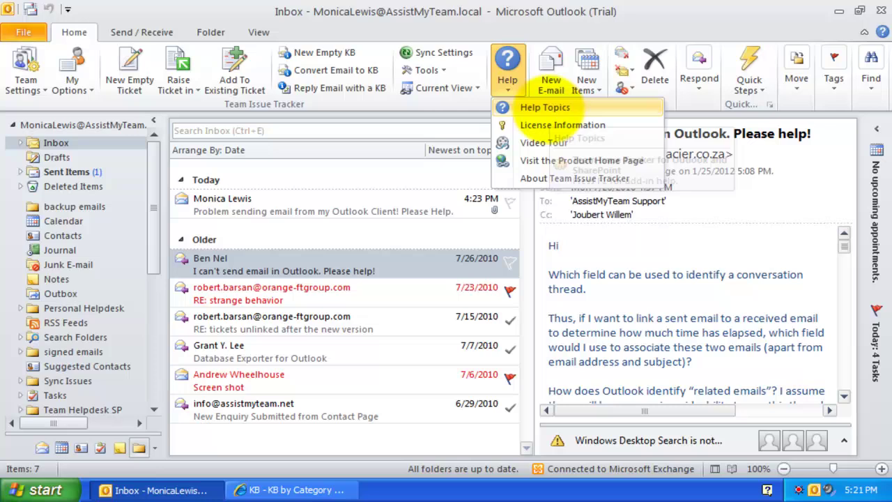
click(544, 108)
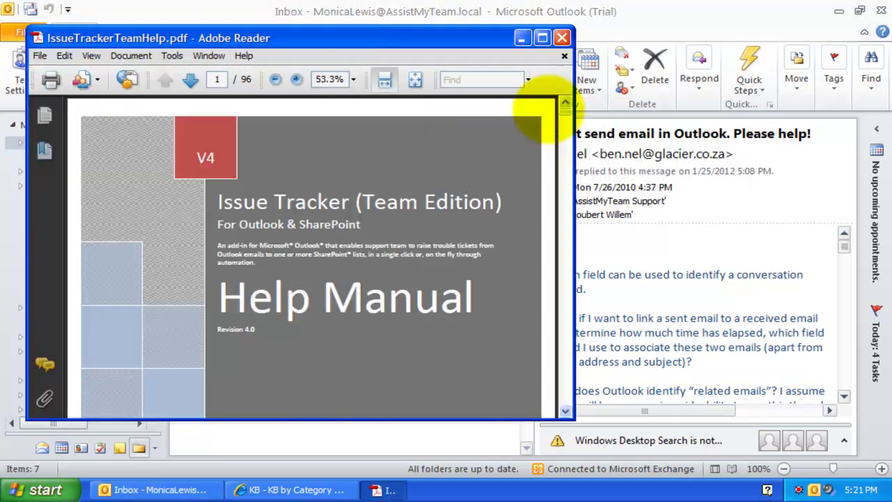
scroll(514, 174, down, 5)
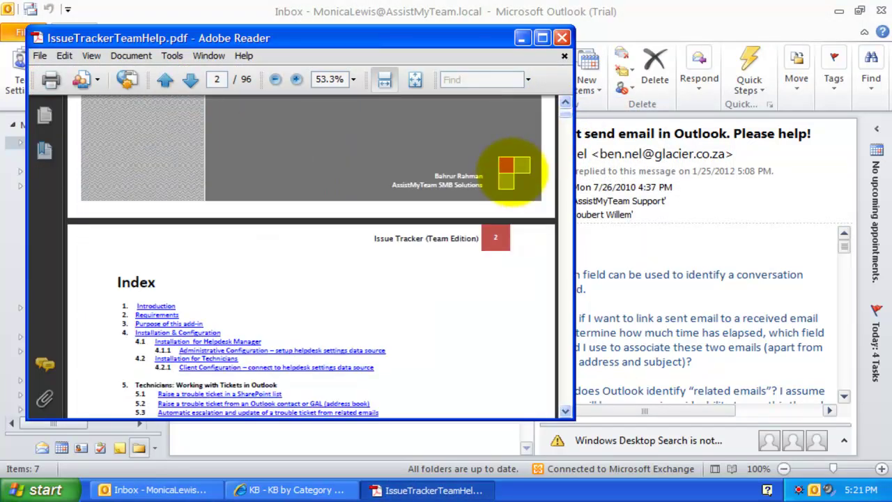